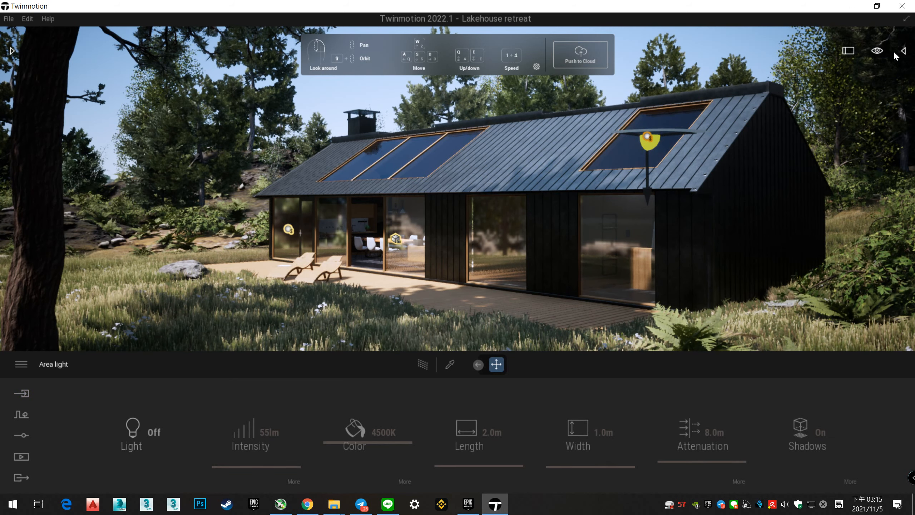
Expand the scene graph and make the selected area light near the house's end skylight visible
left_click(902, 50)
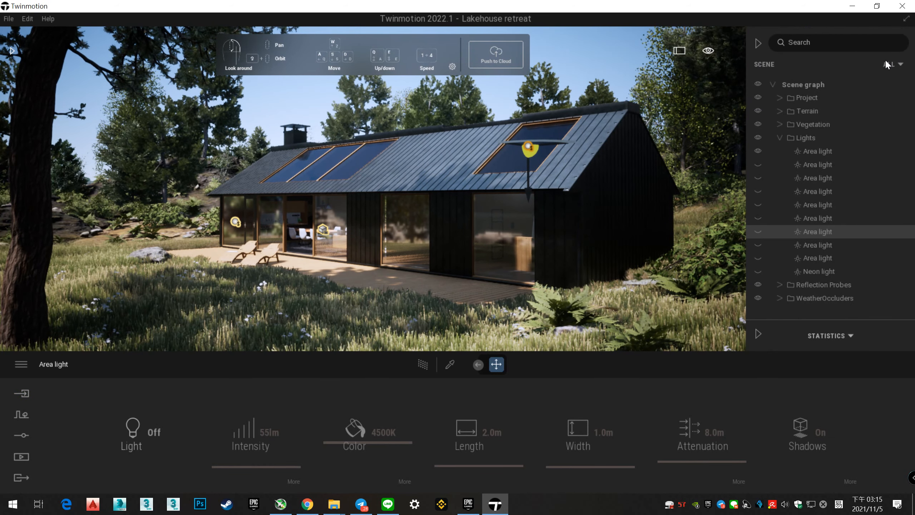
left_click(755, 232)
left_click(756, 232)
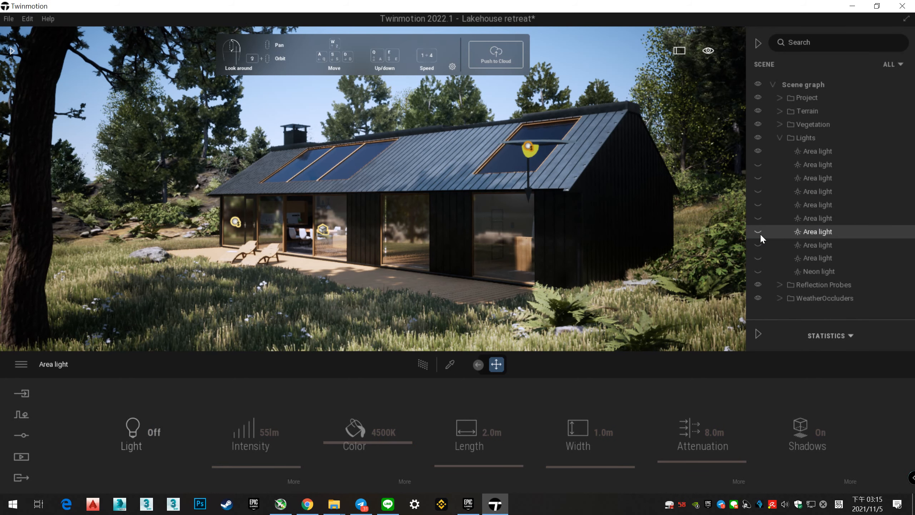
left_click(758, 231)
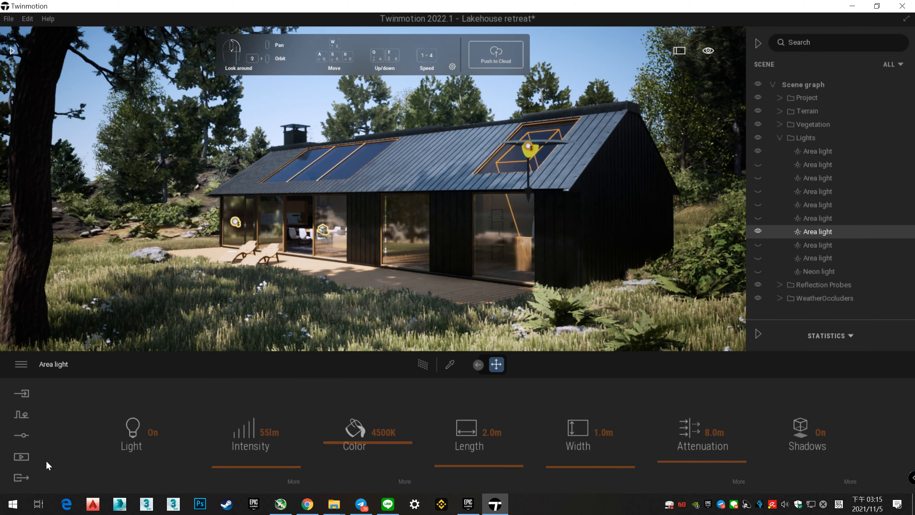
Browse the saved media images, loading Image1, Image2, Image3, Image6 and Image7 in turn
left_click(21, 457)
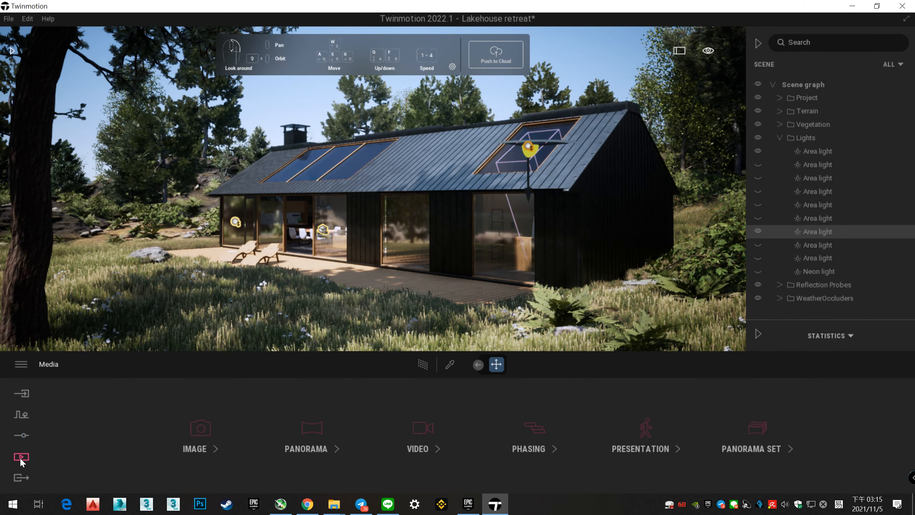
left_click(195, 432)
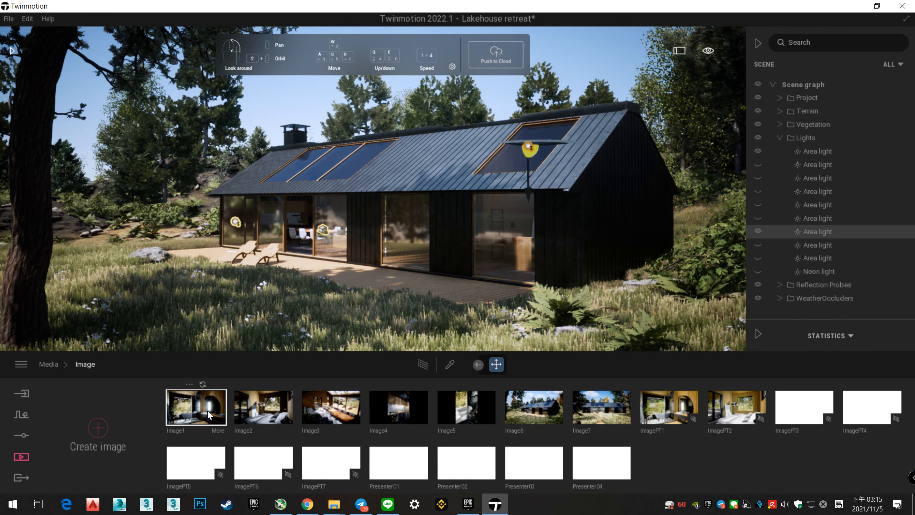
left_click(209, 414)
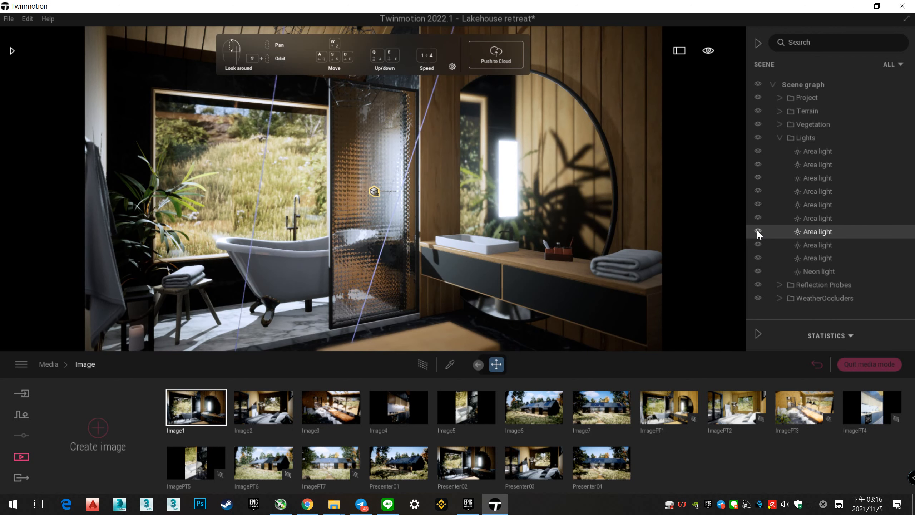
left_click(274, 410)
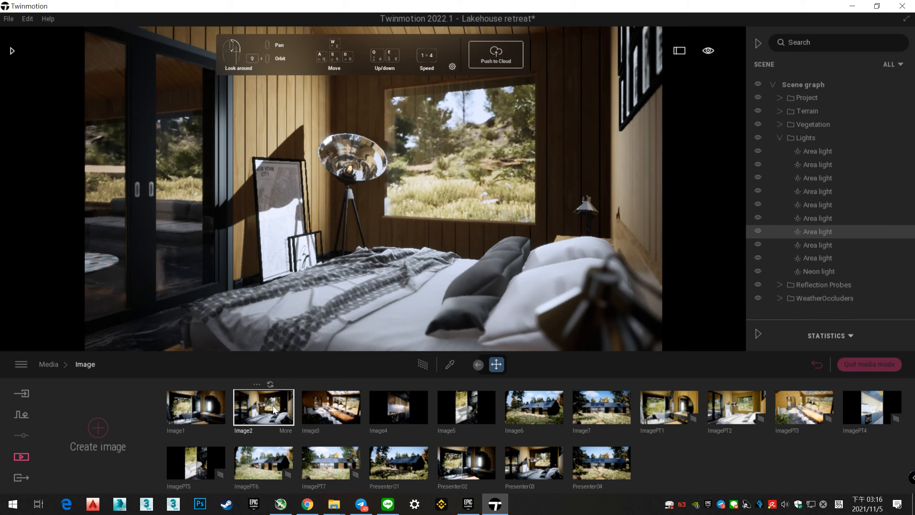
left_click(331, 407)
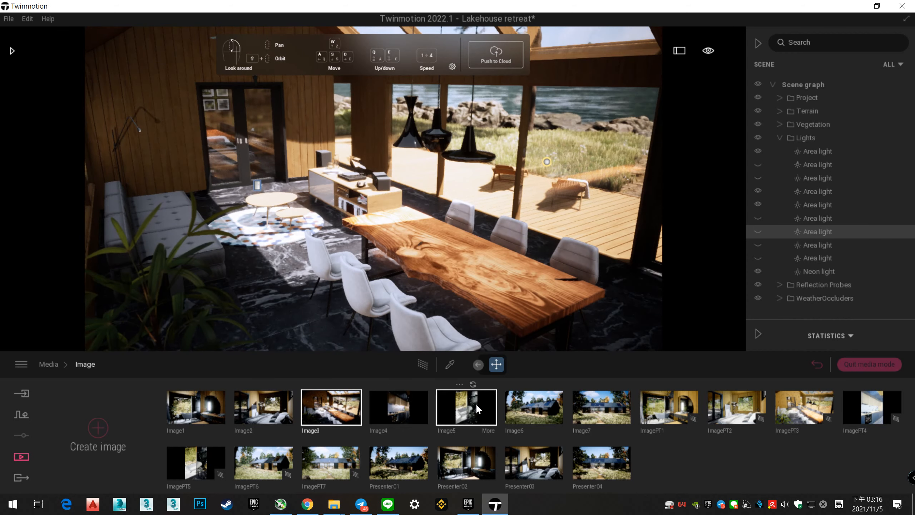
left_click(529, 410)
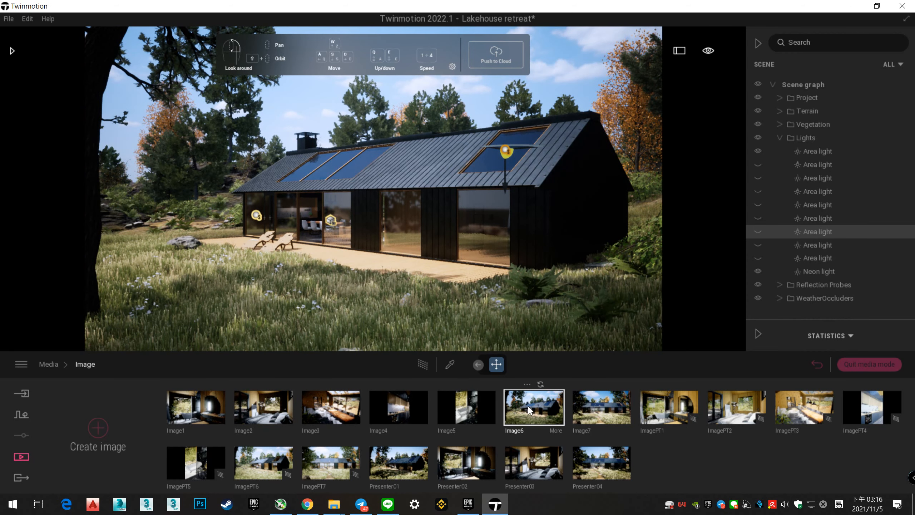
left_click(601, 407)
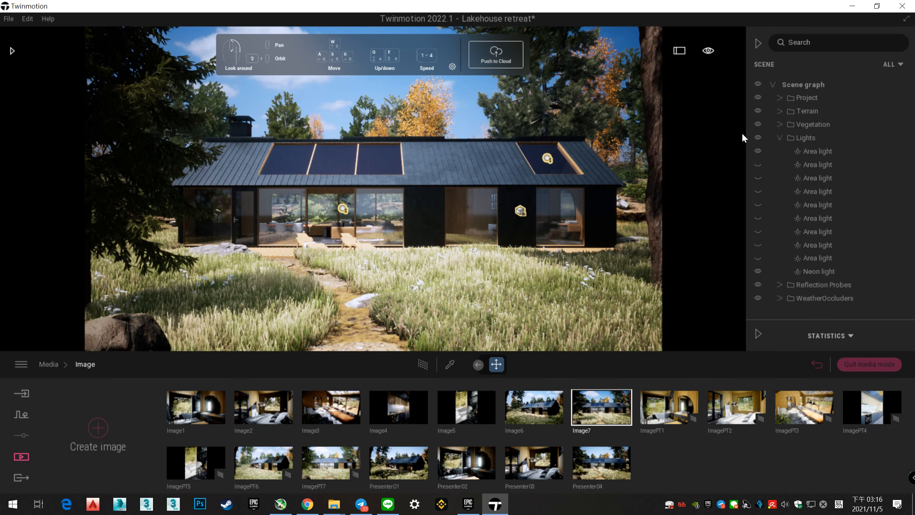
Check the renderer settings of Image7 and return to the list of saved images
double_click(624, 429)
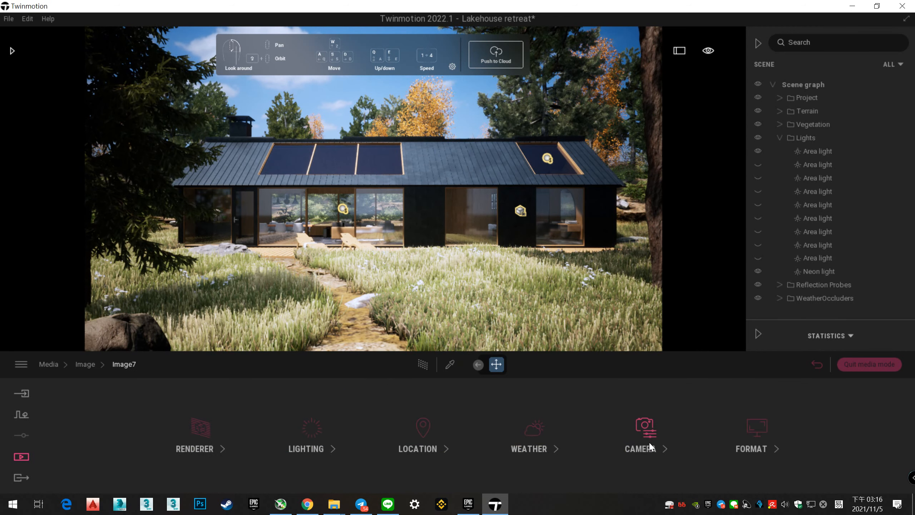
left_click(218, 429)
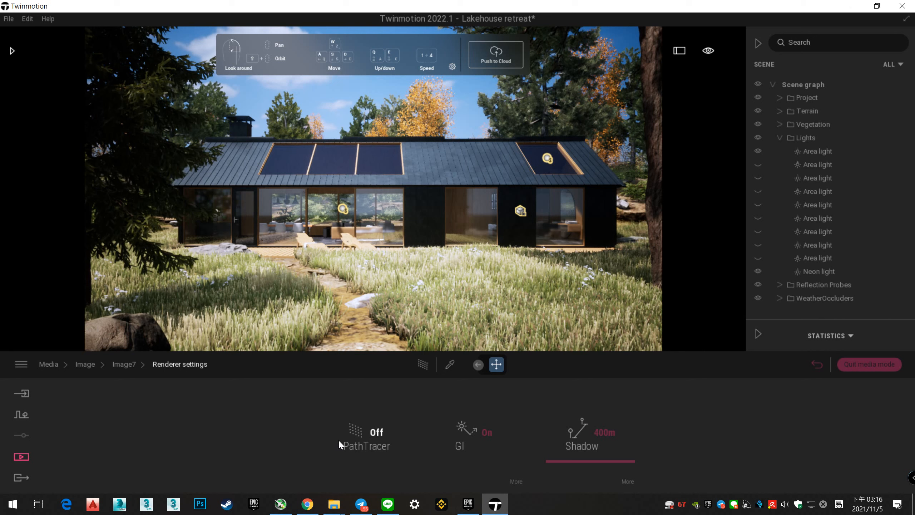
left_click(22, 457)
left_click(210, 434)
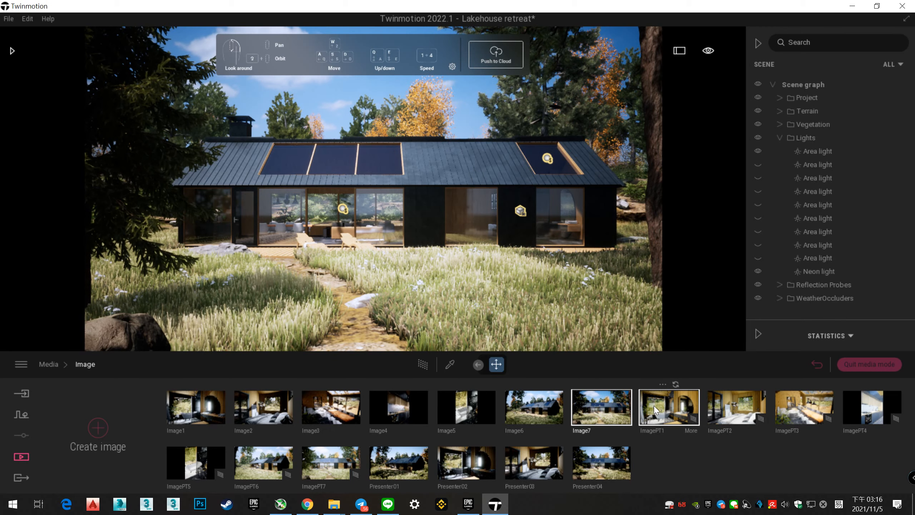
Load ImagePT7 and toggle the PathTracer off and on to compare the two renderings of the house front
left_click(332, 465)
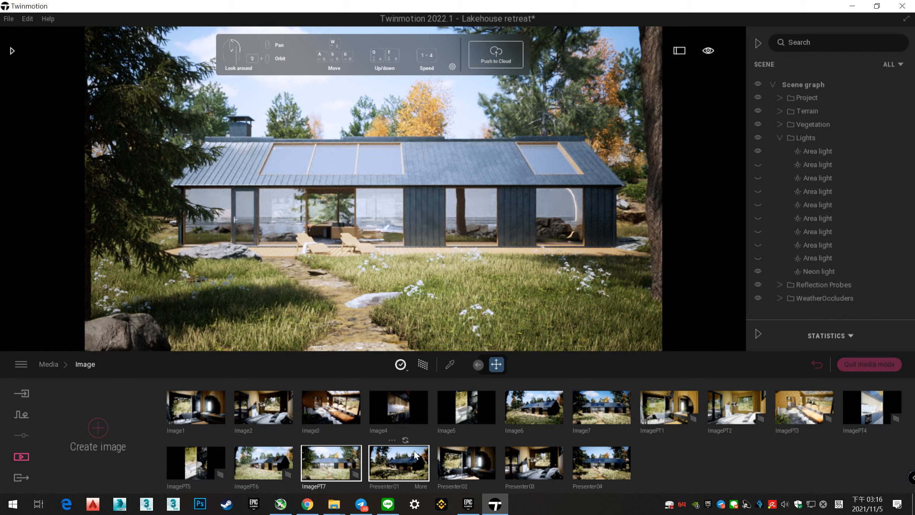
left_click(406, 369)
left_click(407, 370)
left_click(407, 369)
left_click(407, 370)
left_click(425, 363)
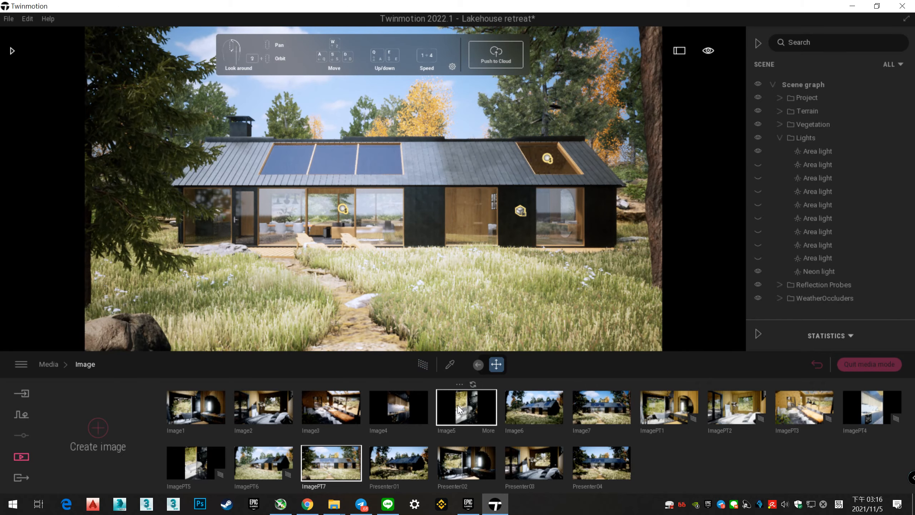
left_click(424, 363)
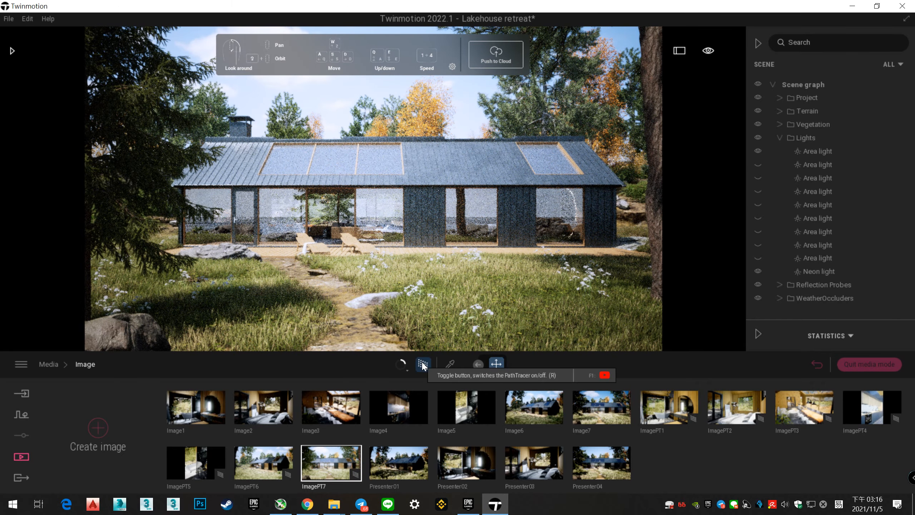
Switch to MSI Afterburner to check the graphics card readings, and return to Twinmotion
key("alt+Tab")
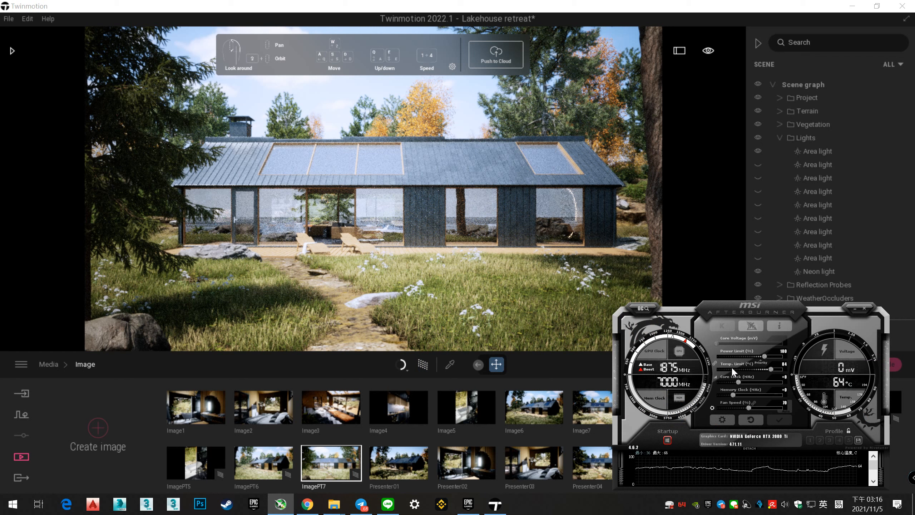
left_click(525, 5)
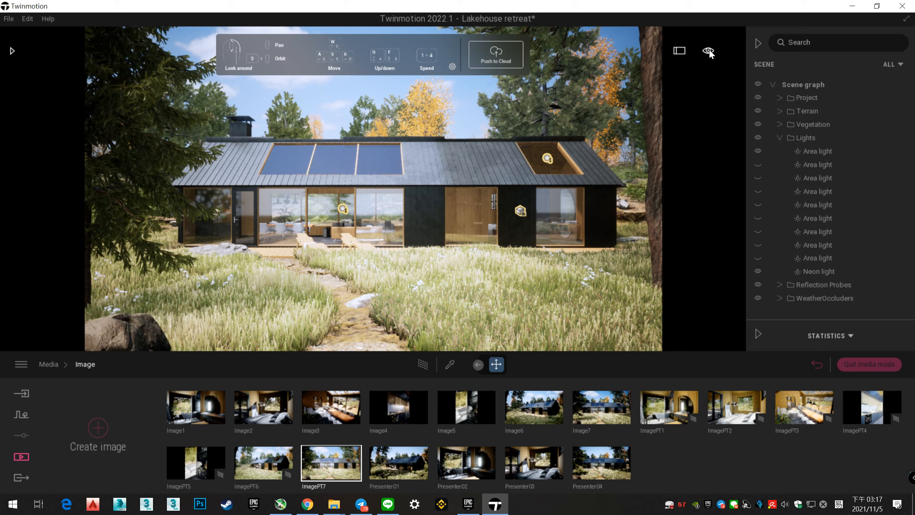
Hide the navigation help panel that overlays the viewport
mouse_move(707, 52)
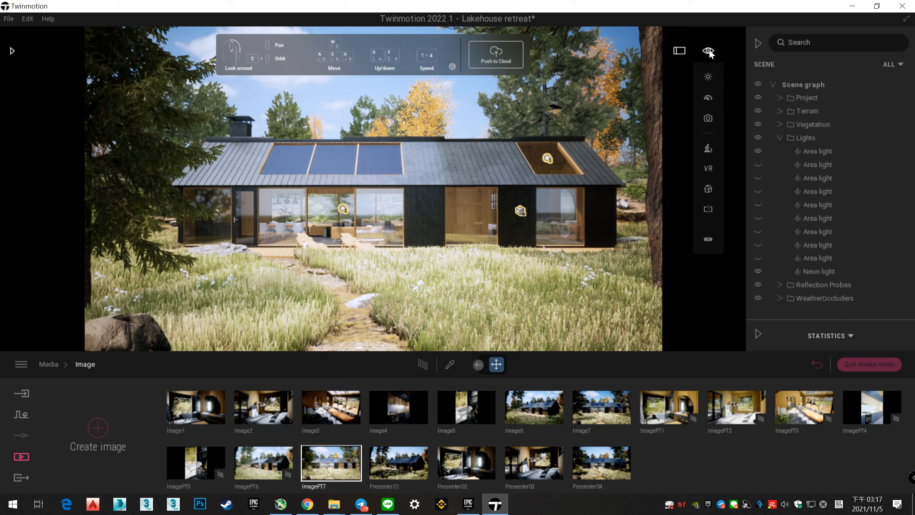
left_click(707, 239)
left_click(655, 239)
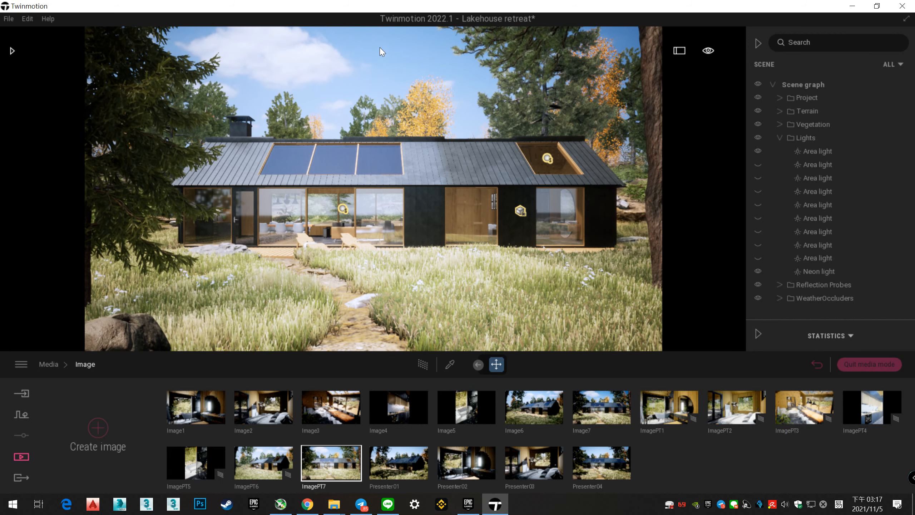
Load Presenter01 and render it with the PathTracer on before selecting Presenter02
left_click(399, 463)
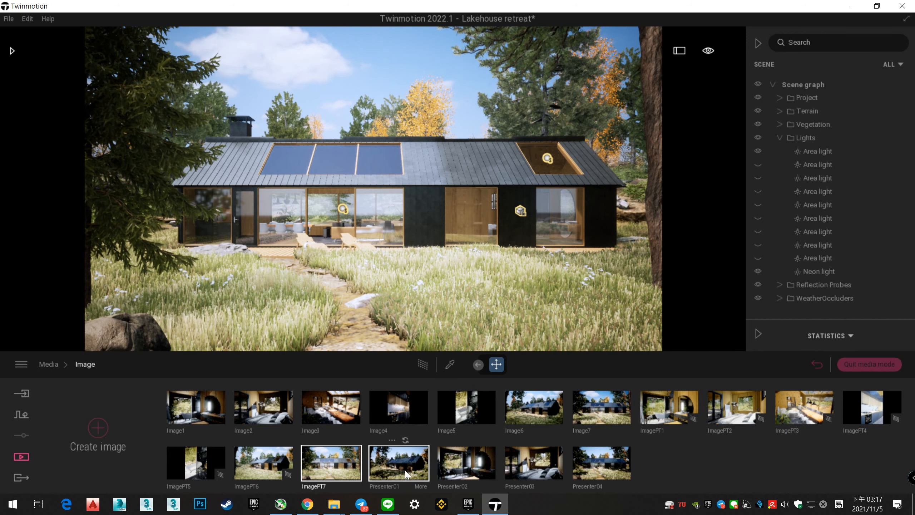
left_click(423, 363)
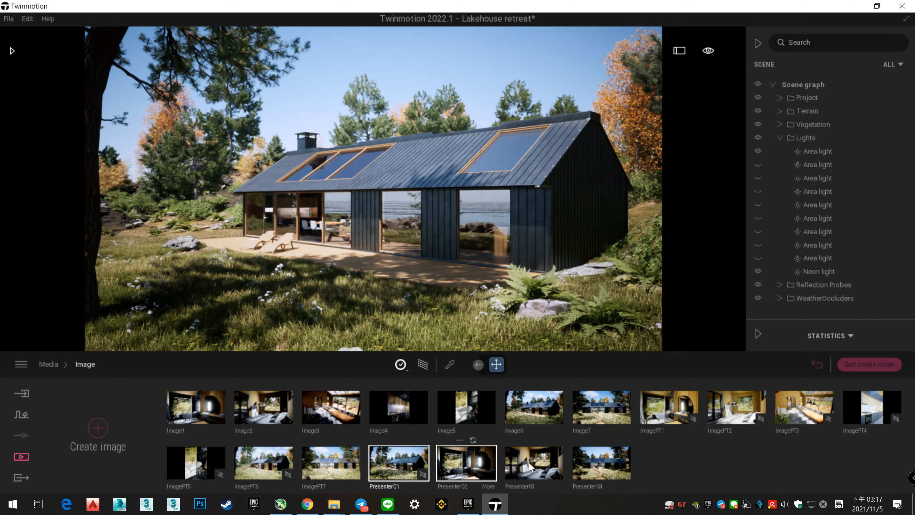
left_click(478, 465)
Compare the path-traced ImagePT3 with Image3, and turn the PathTracer off for ImagePT3
left_click(797, 405)
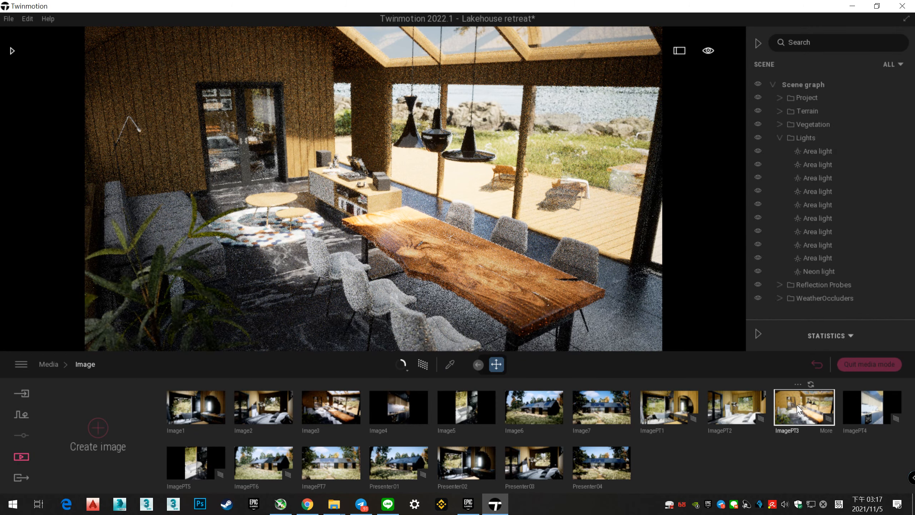
left_click(342, 418)
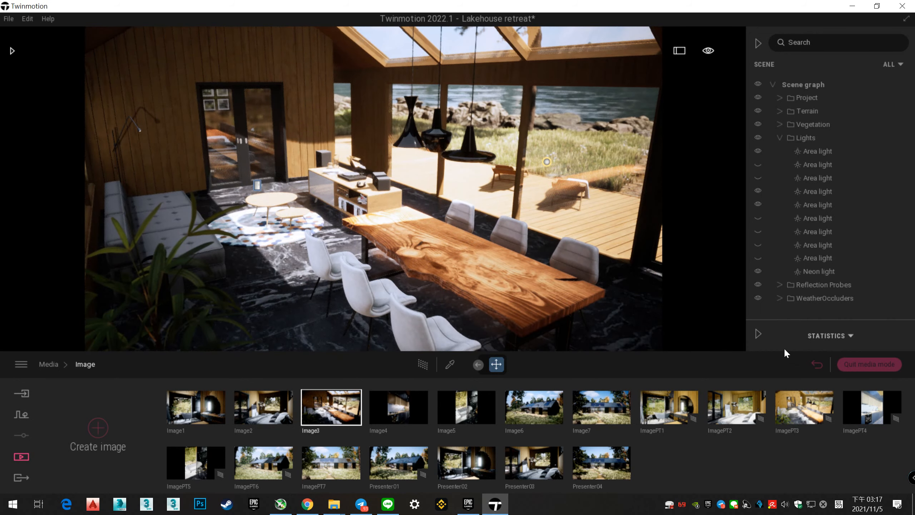
left_click(801, 409)
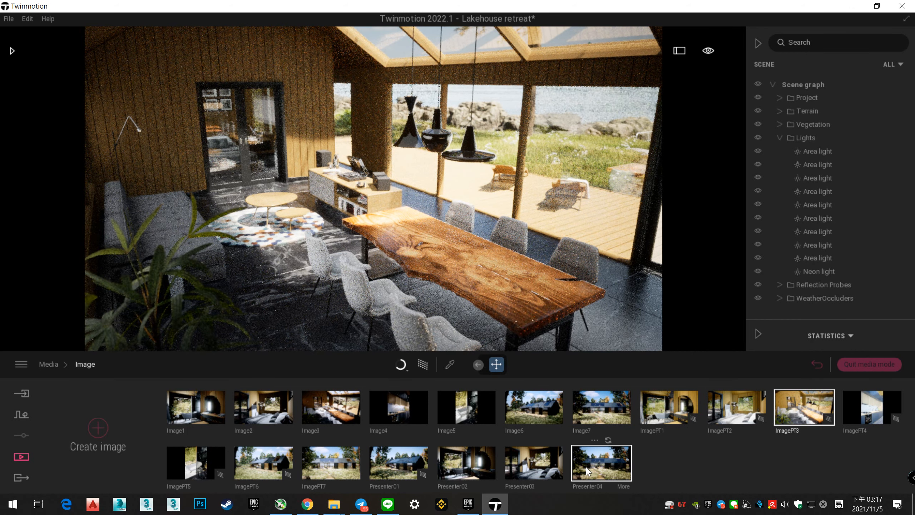
left_click(406, 370)
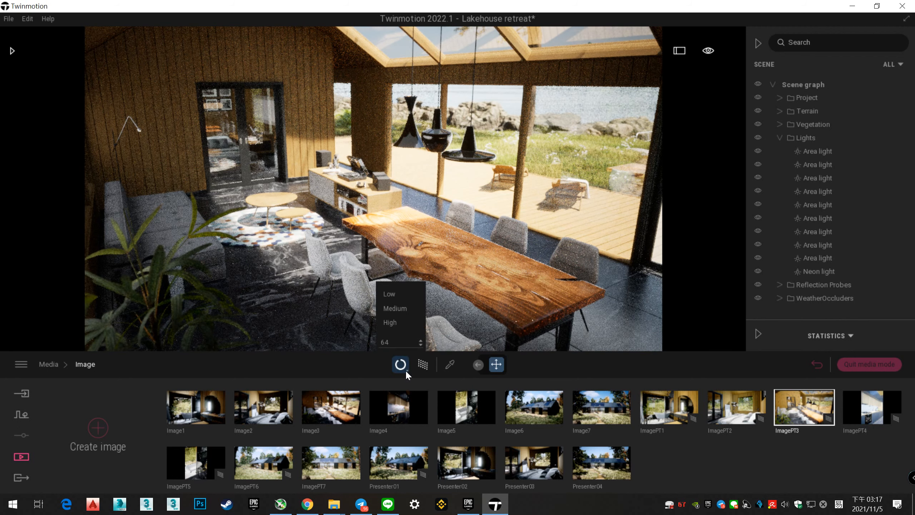
left_click(422, 364)
Examine the VSync option and the PathTracer's low, medium and high sample presets in the preferences, leaving them without changes
left_click(22, 20)
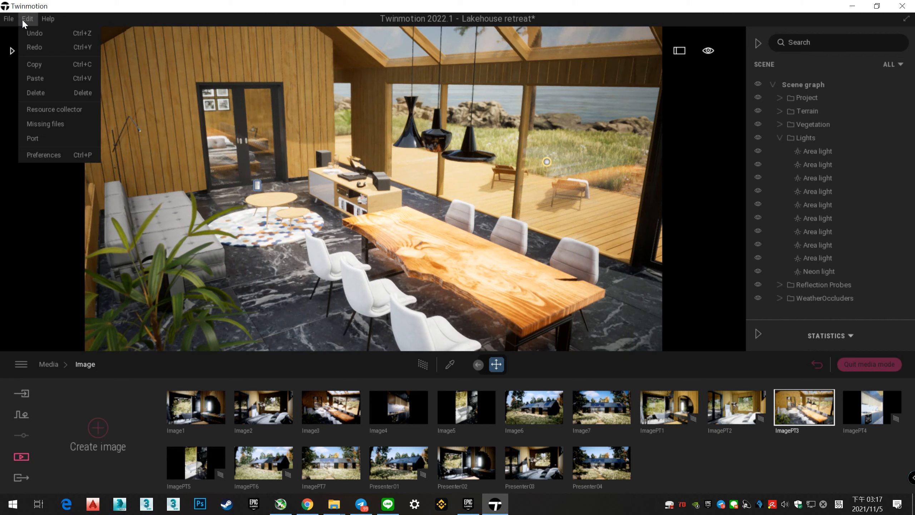
left_click(55, 155)
scroll(283, 327, "down", 1)
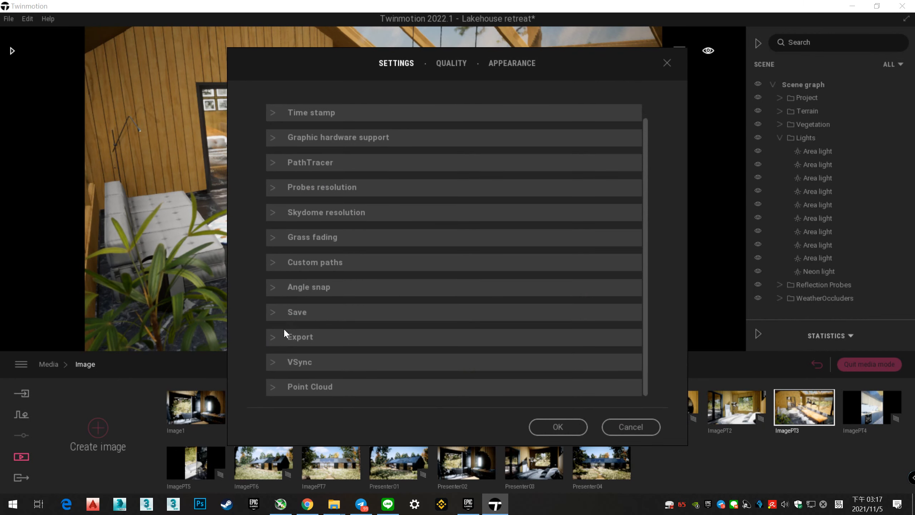
left_click(276, 356)
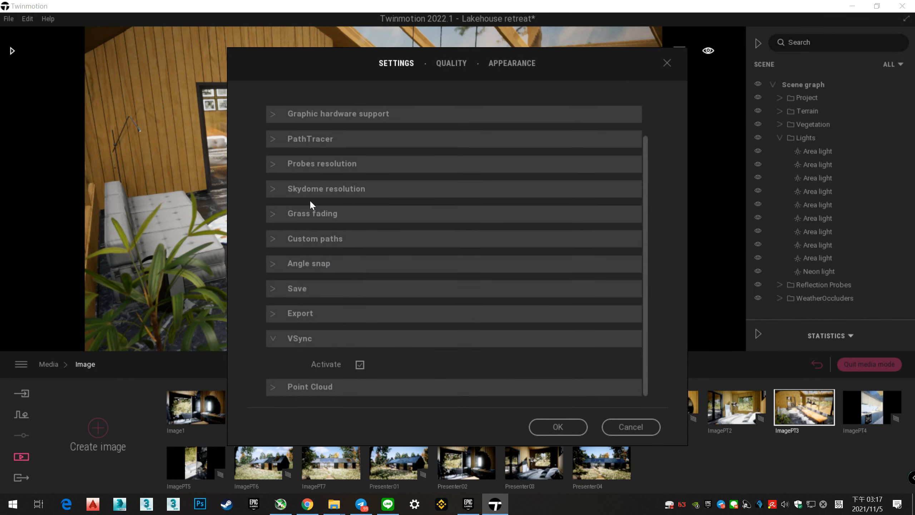
scroll(309, 206, "up", 1)
left_click(310, 174)
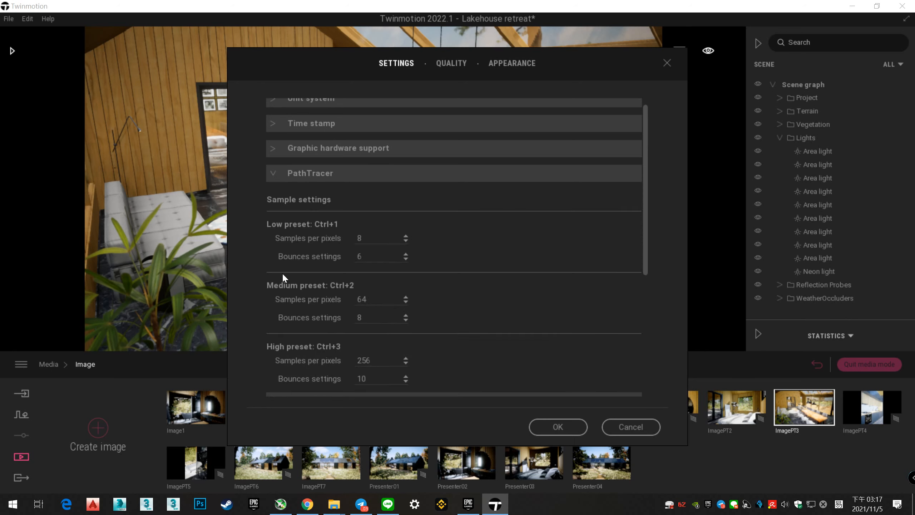
scroll(281, 284, "down", 1)
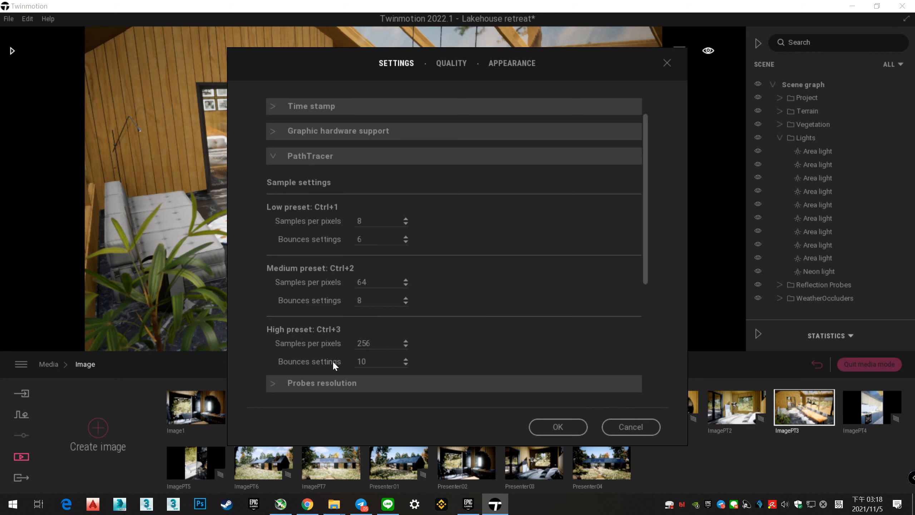
left_click(619, 429)
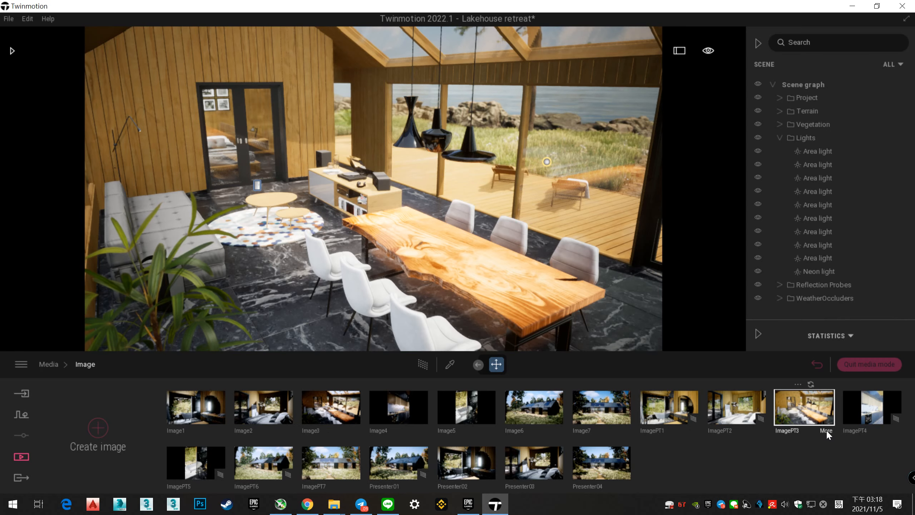
Load ImagePT4 and open its renderer settings to view the PathTracer parameters
left_click(884, 411)
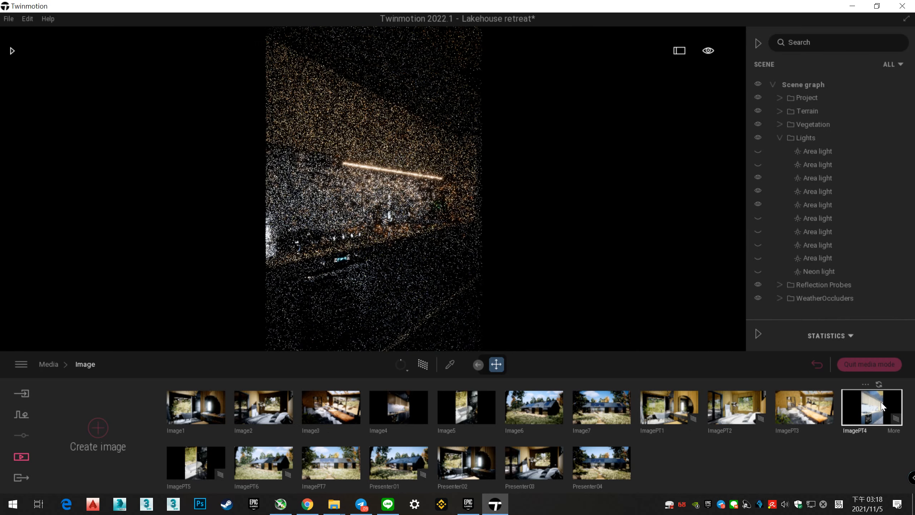
left_click(894, 431)
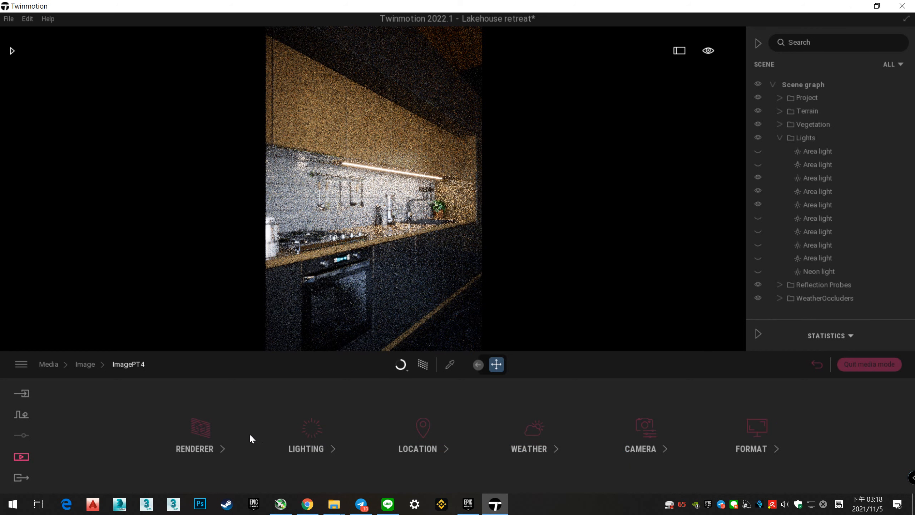
left_click(202, 431)
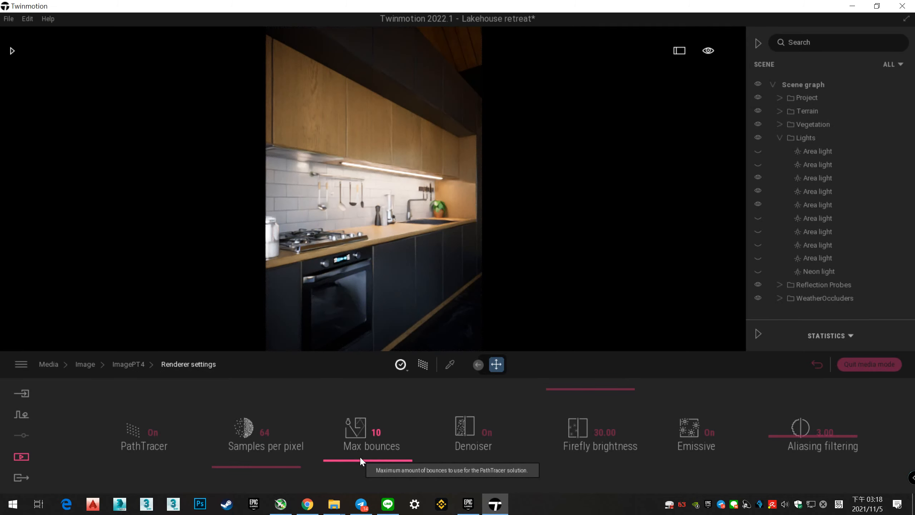
Try higher max bounces values of 21 and 43 for ImagePT4, and set the value back to 10
left_click_drag(360, 458, 384, 473)
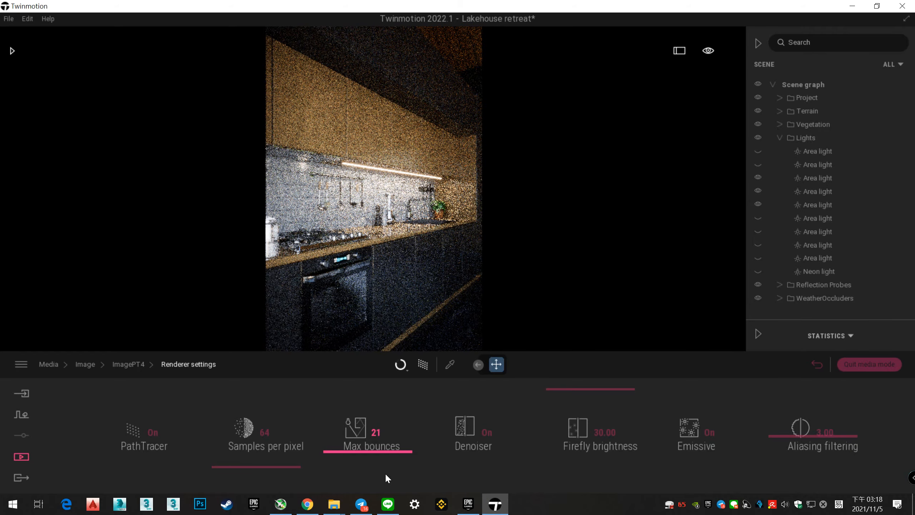
left_click_drag(365, 454, 363, 433)
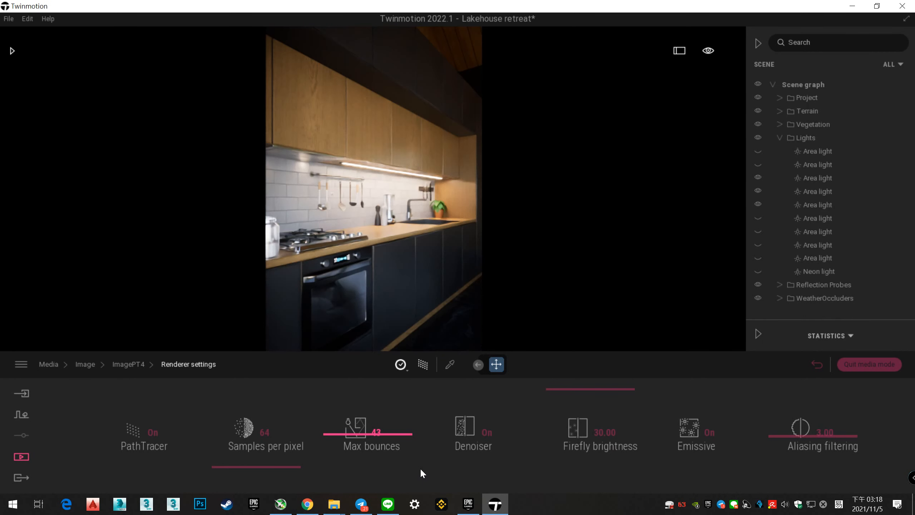
left_click(375, 432)
type("10")
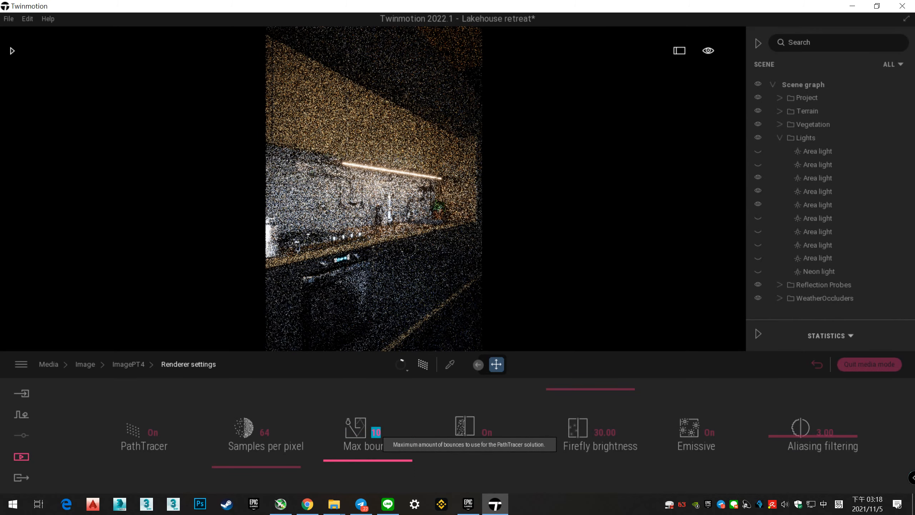
key("Return")
Return to the image list, load Presenter03 and open its settings
left_click(135, 363)
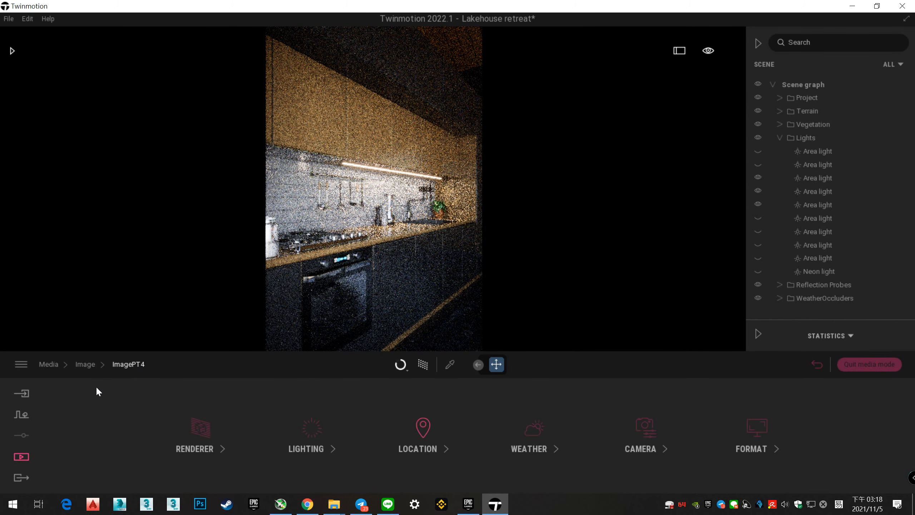
left_click(89, 364)
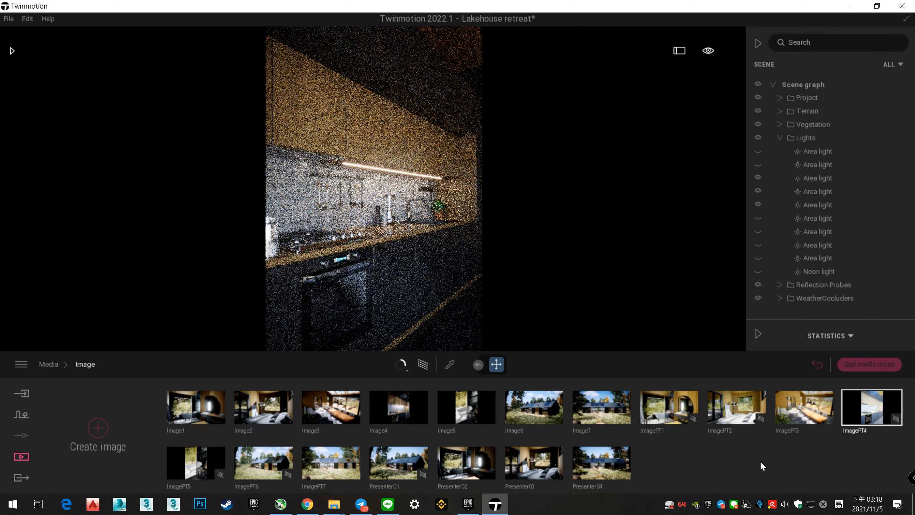
left_click(548, 469)
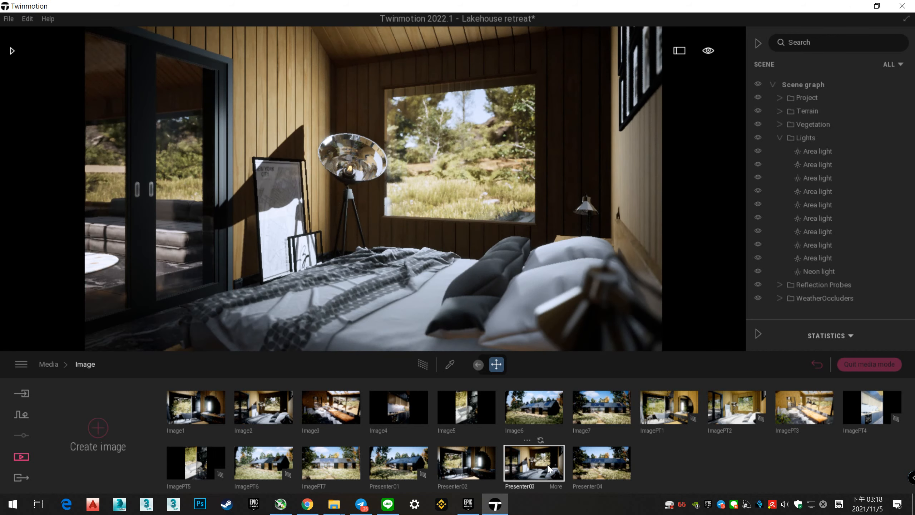
double_click(558, 481)
Open Presenter03's lighting settings and toggle the skydome on and off again
left_click(315, 424)
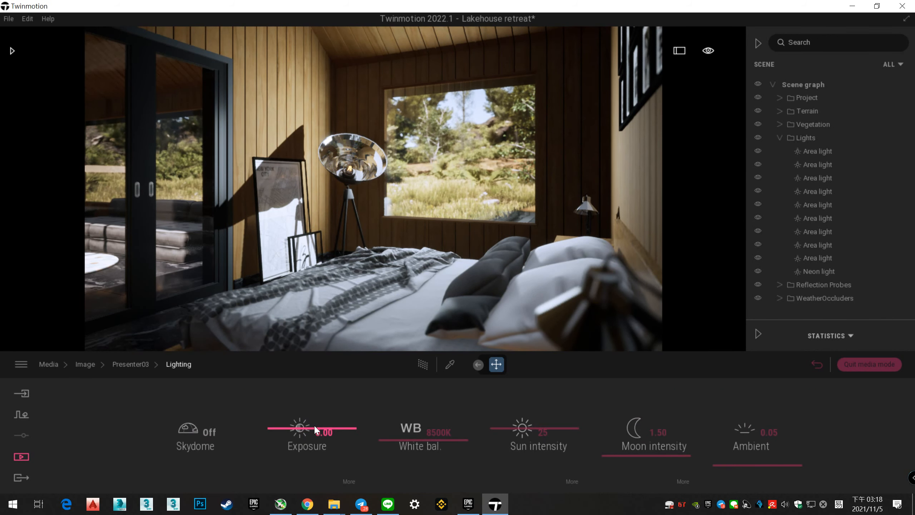
left_click(206, 434)
left_click(206, 434)
left_click(206, 435)
left_click(207, 434)
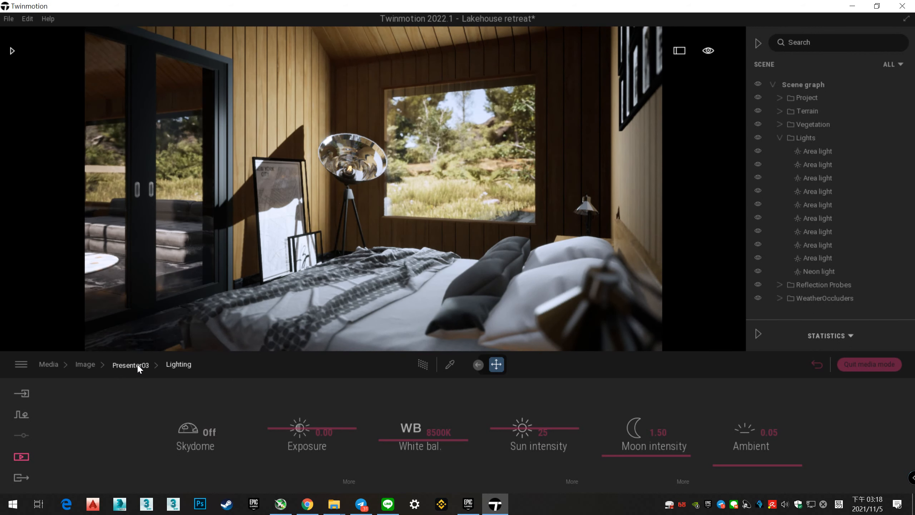
Turn the PathTracer on in Presenter03's renderer settings
left_click(137, 364)
left_click(211, 431)
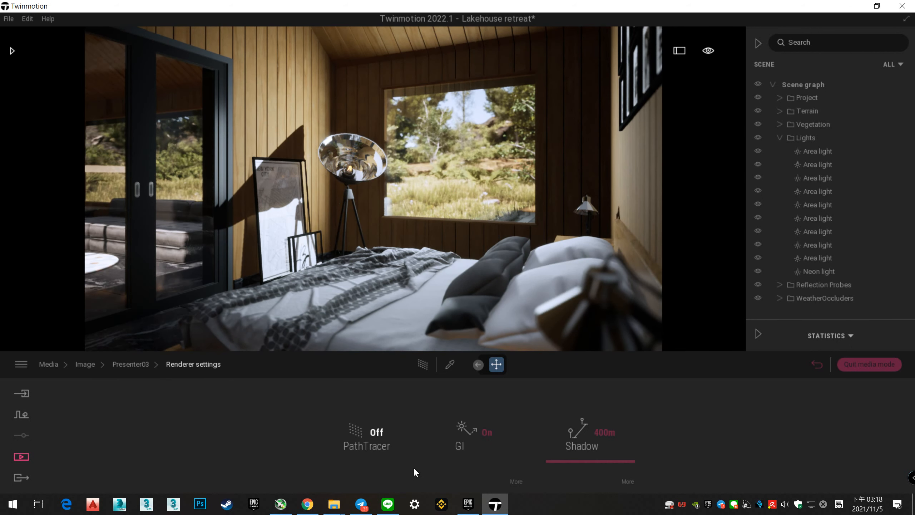
left_click(373, 433)
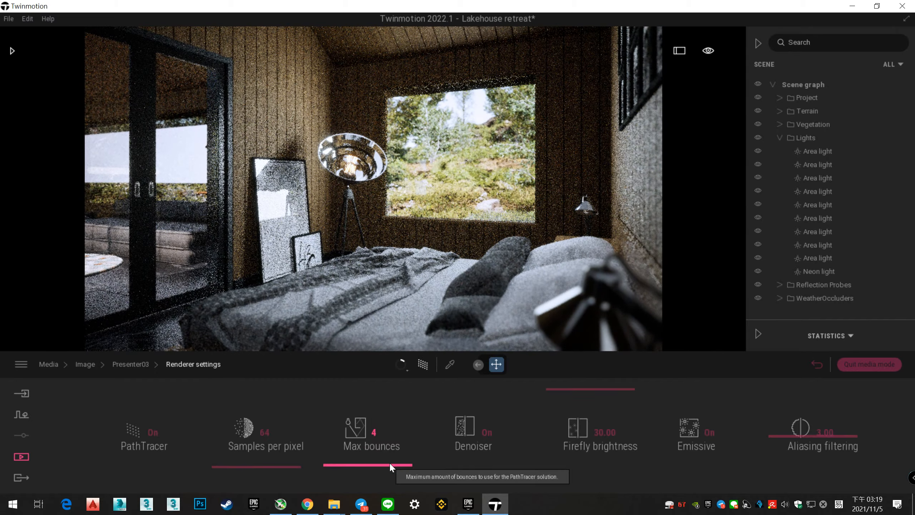
Raise Presenter03's max bounces and switch the PathTracer quality to the Low preset
left_click_drag(369, 456, 366, 440)
left_click(404, 371)
left_click(390, 294)
left_click(404, 371)
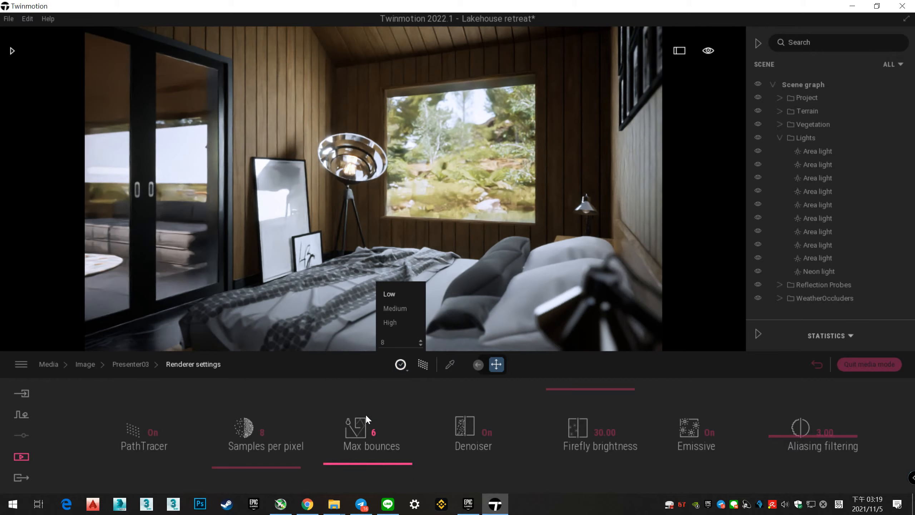
Try a higher number of max bounces for Presenter03 and set it to 10
left_click_drag(367, 461, 366, 426)
left_click(376, 432)
type("10")
key("Return")
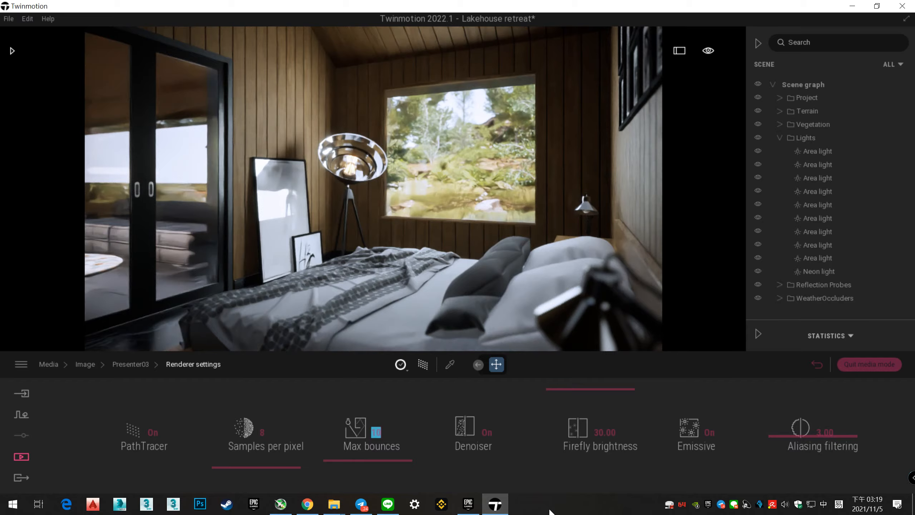
Turn Presenter03's denoiser off and back on, leaving the firefly brightness at 30.00
left_click(517, 445)
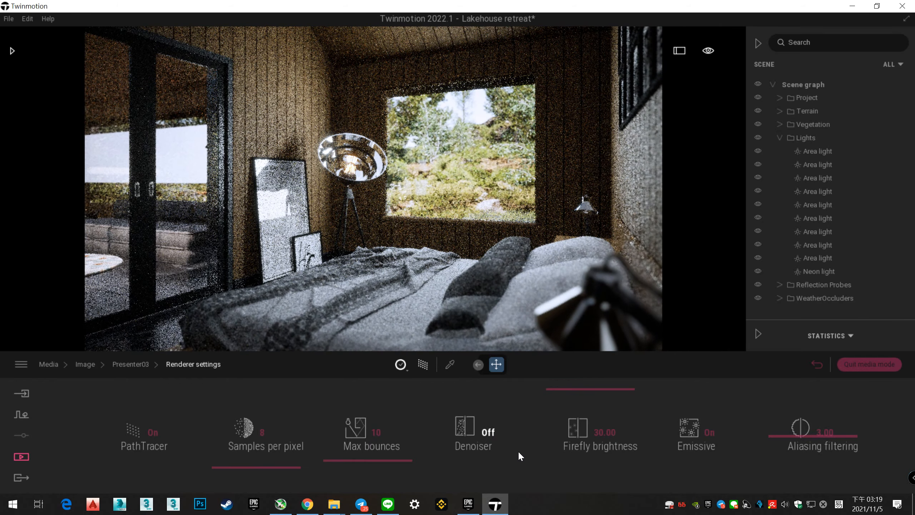
left_click(491, 434)
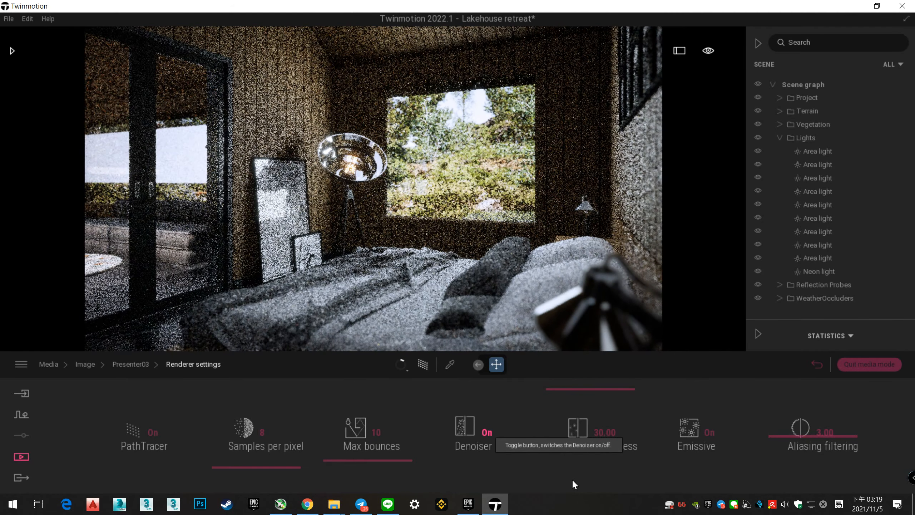
mouse_move(598, 388)
left_mouse_down()
mouse_move(600, 470)
mouse_move(598, 388)
left_mouse_up()
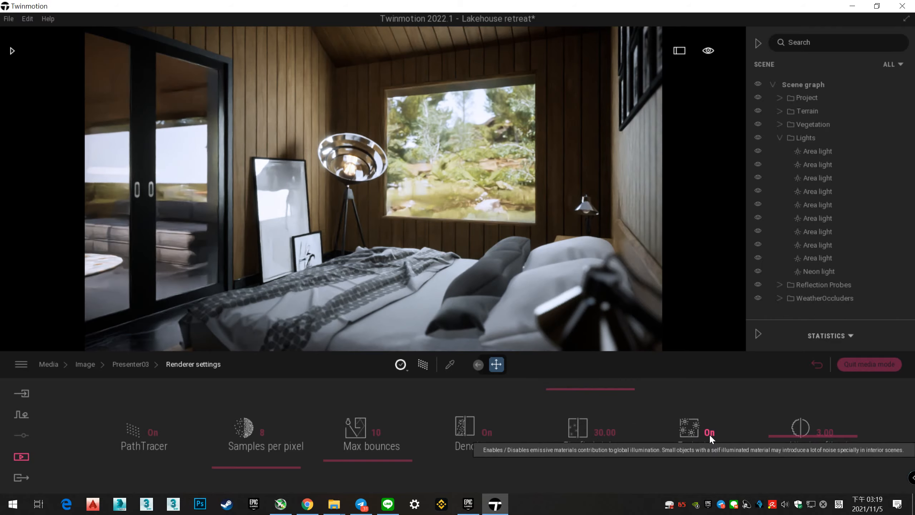
Turn the emissive contribution off and back on, and open the aliasing filtering value
left_click(710, 434)
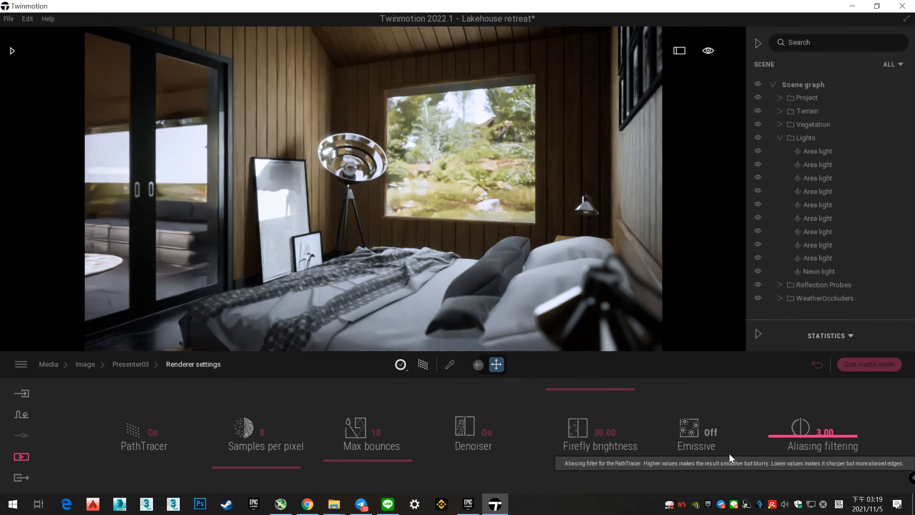
left_click(711, 434)
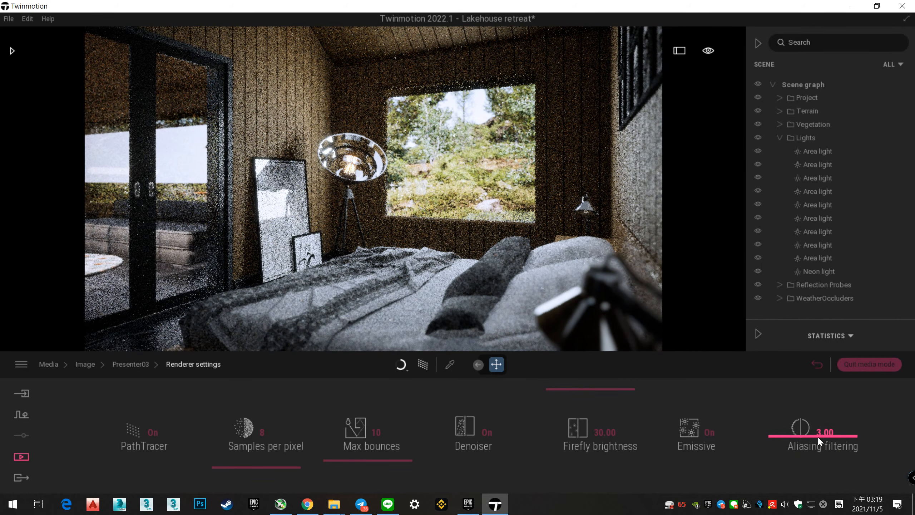
left_click(822, 433)
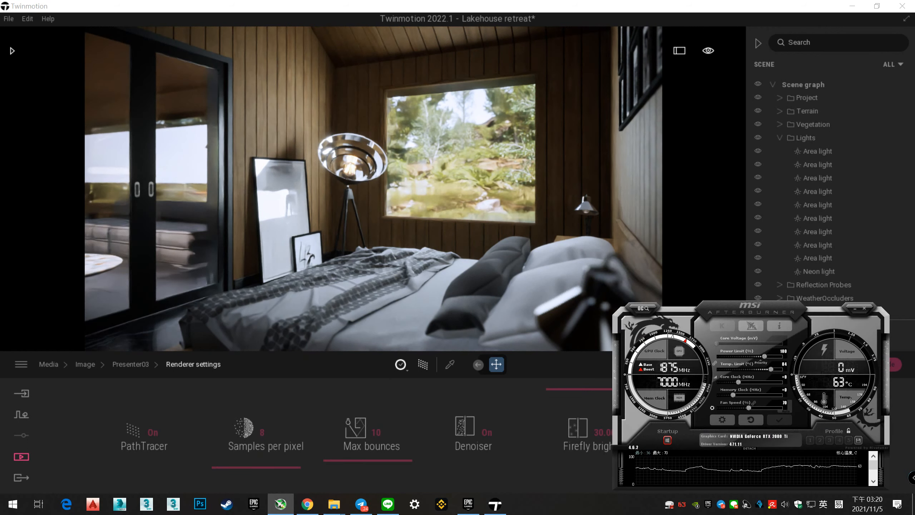
Move the MSI Afterburner window aside, and view the list of images available for local export
left_click_drag(782, 316, 804, 315)
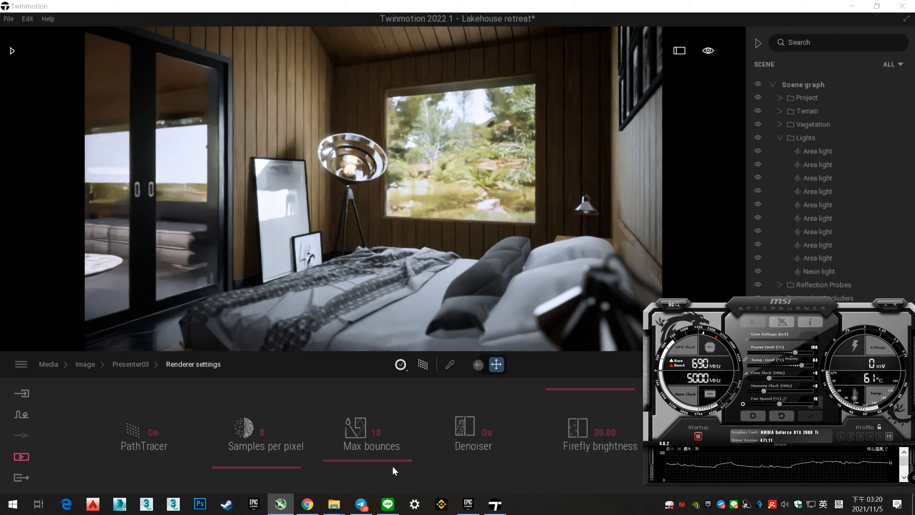
left_click(22, 477)
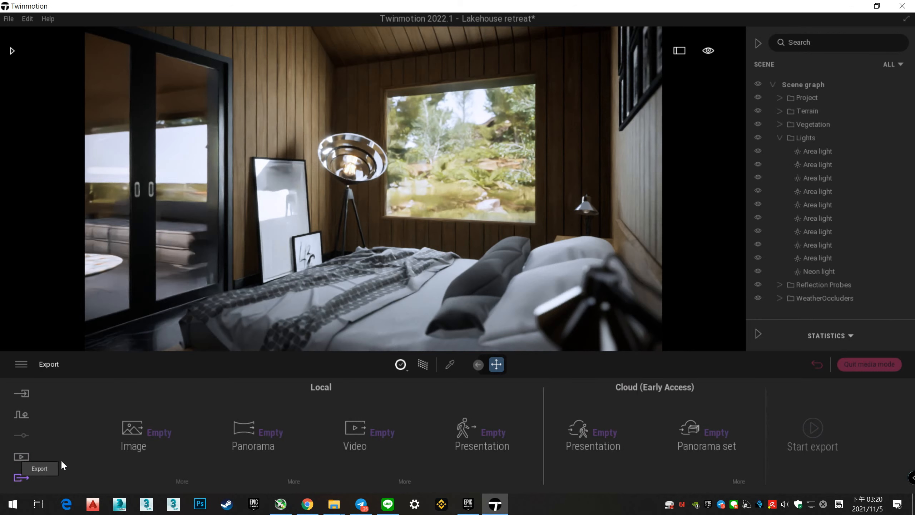
left_click(158, 432)
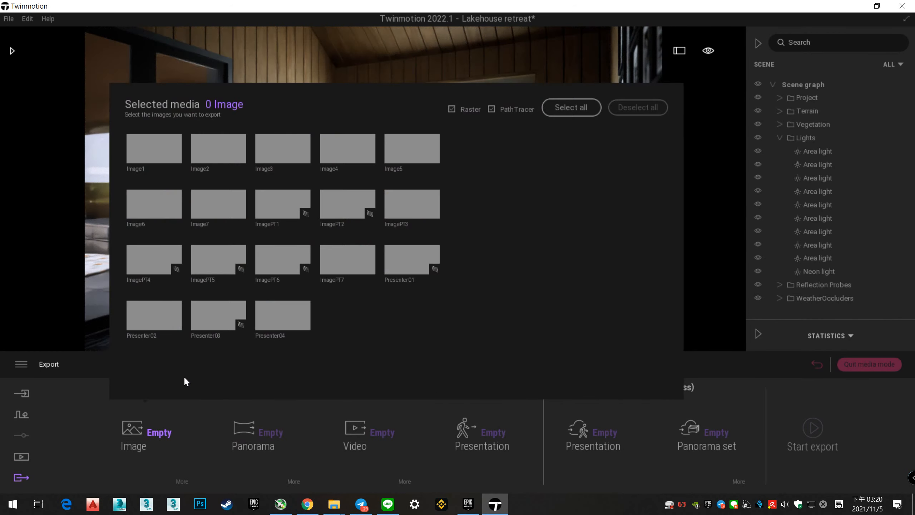
left_click(737, 370)
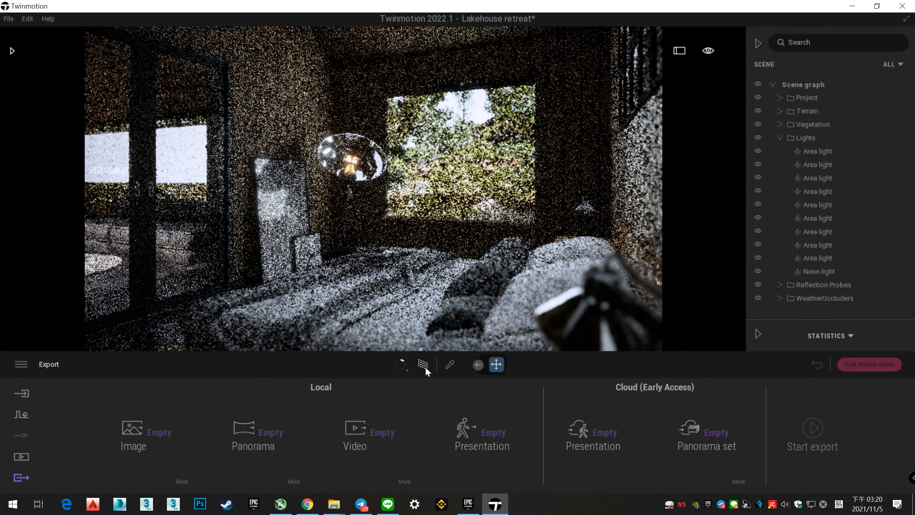
Turn the PathTracer view off, and select ImagePT4 and ImagePT6 for local image export
left_click(424, 366)
left_click(151, 429)
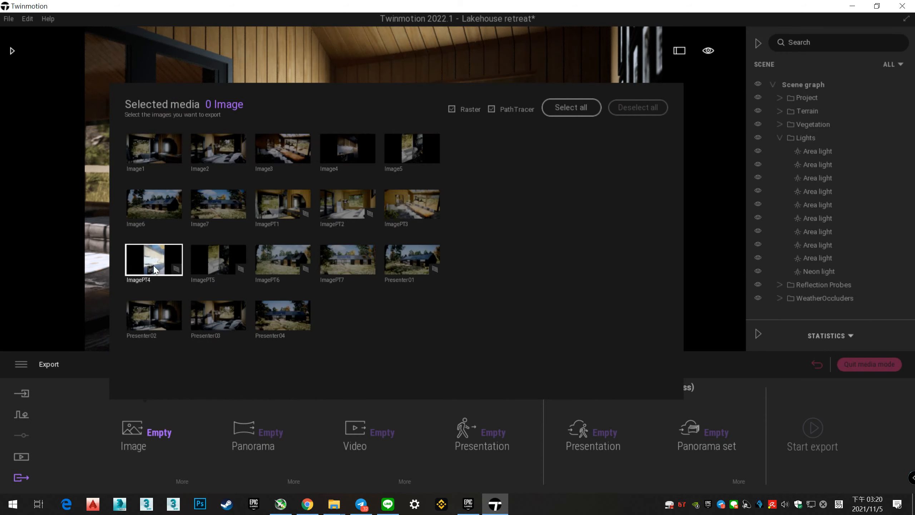
left_click(164, 265)
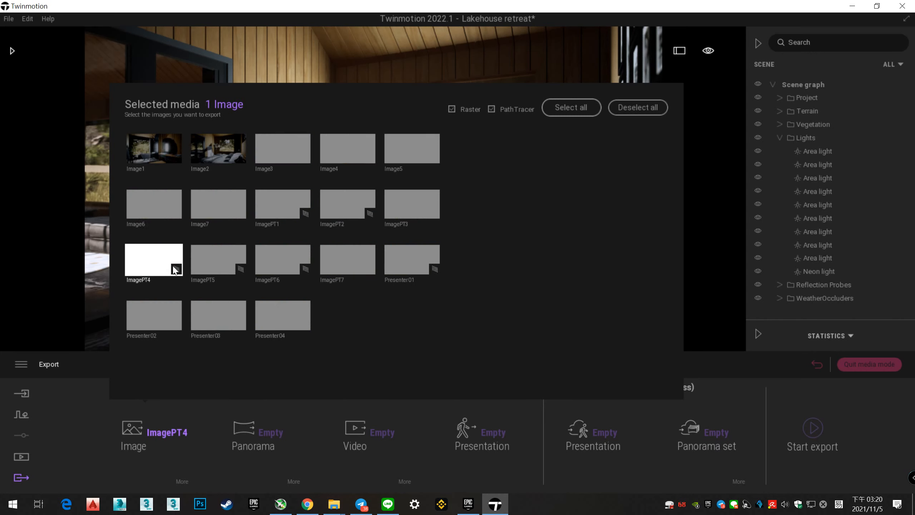
left_click(177, 432)
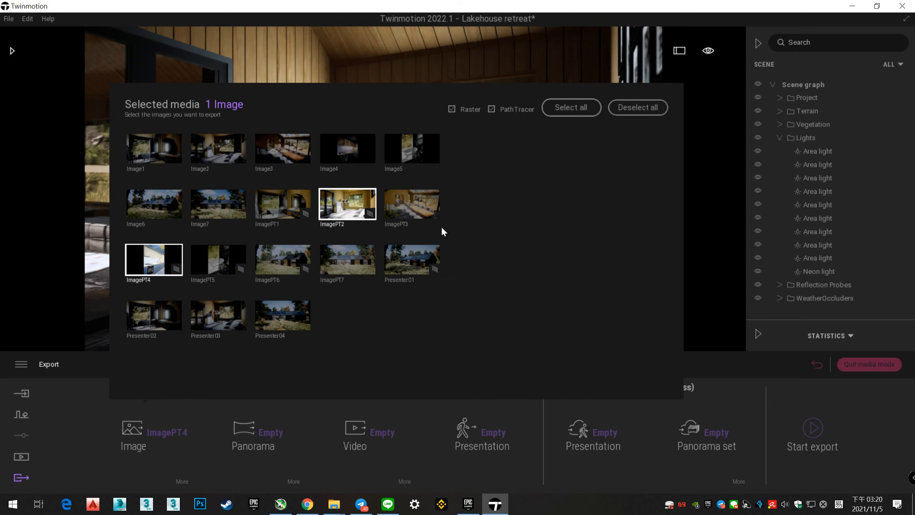
left_click(302, 269)
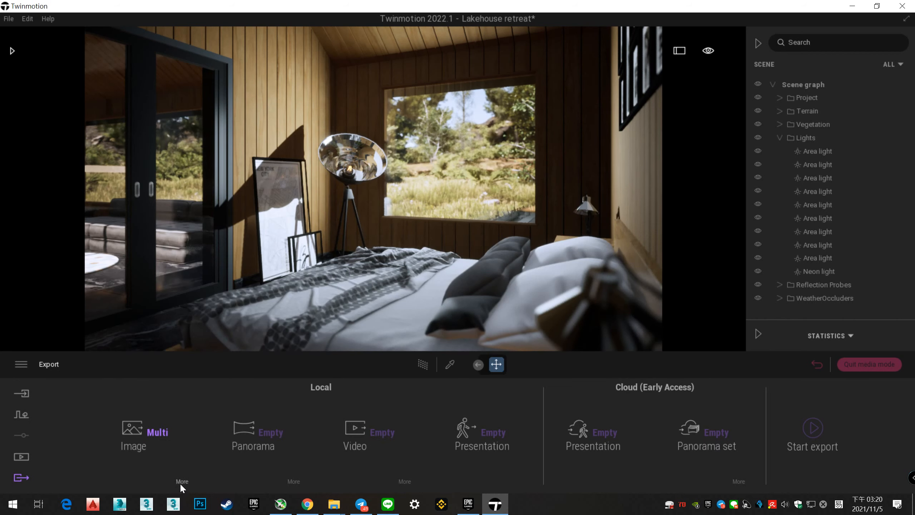
Examine the image export settings and the renderer settings of Presenter01 and ImagePT4, leaving them without changes
left_click(181, 481)
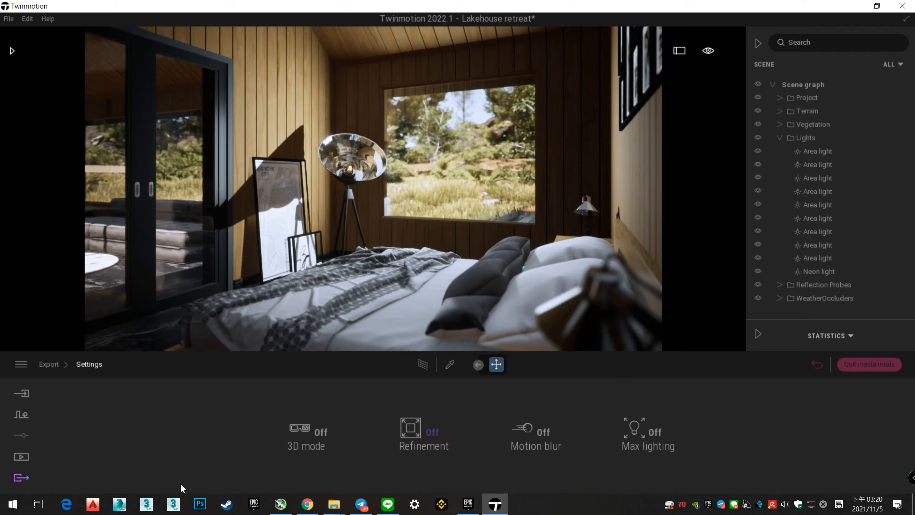
left_click(26, 458)
left_click(190, 447)
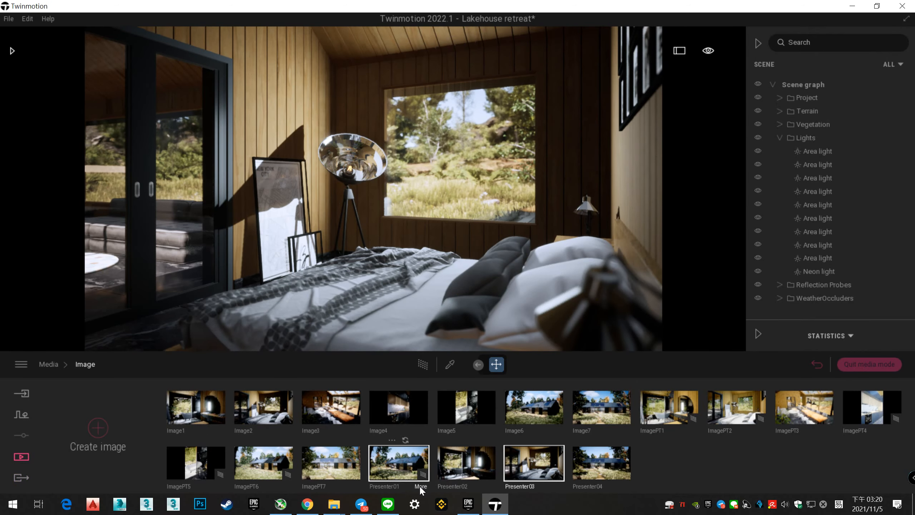
double_click(420, 485)
left_click(223, 438)
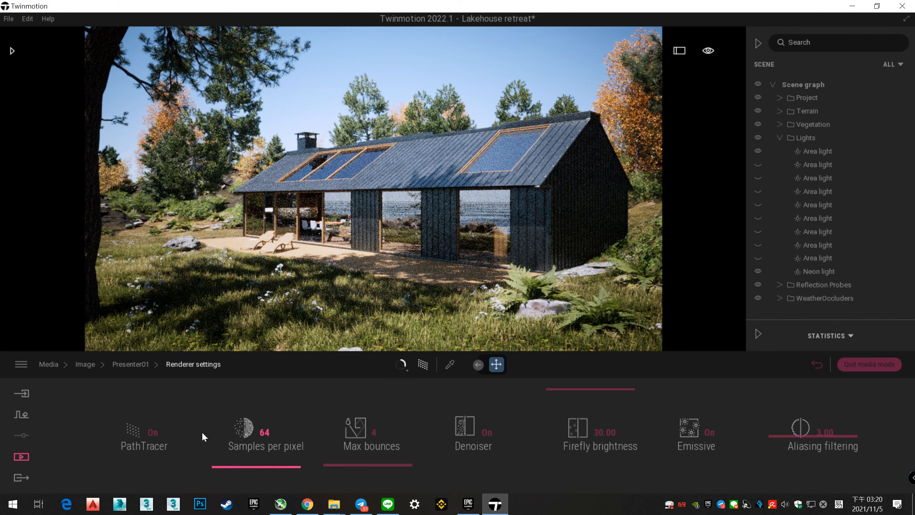
left_click(85, 364)
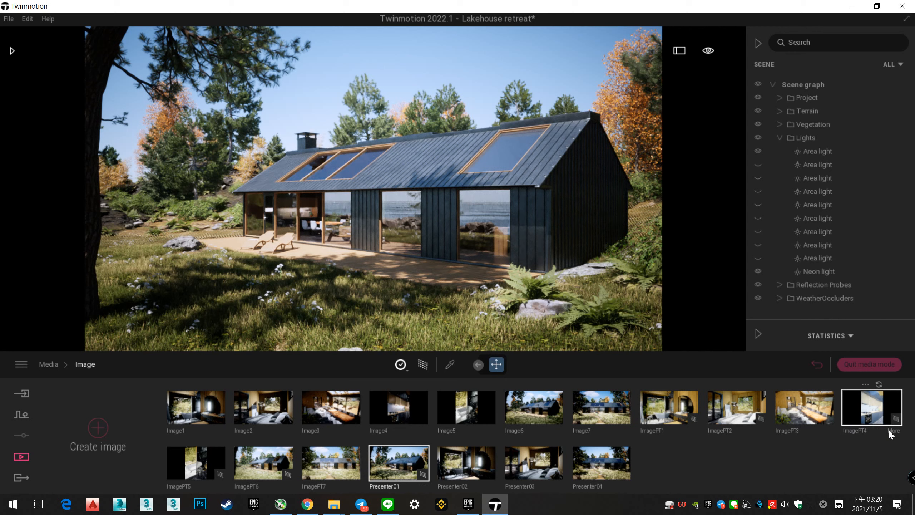
double_click(891, 428)
left_click(211, 430)
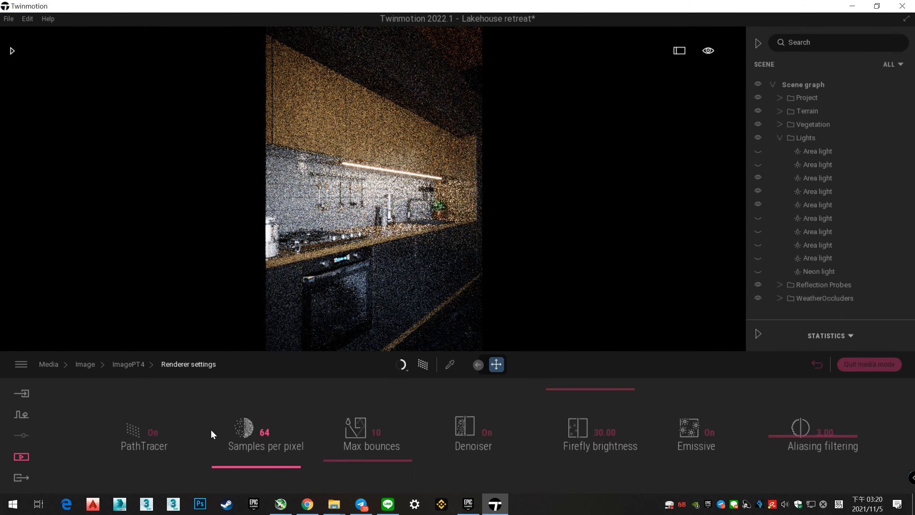
Export the selected images into the TM folder on the desktop
left_click(21, 478)
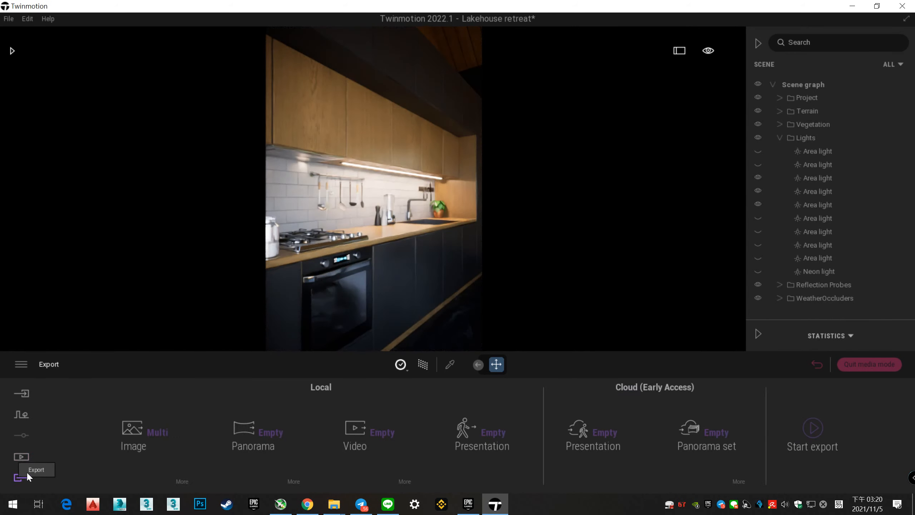
left_click(141, 424)
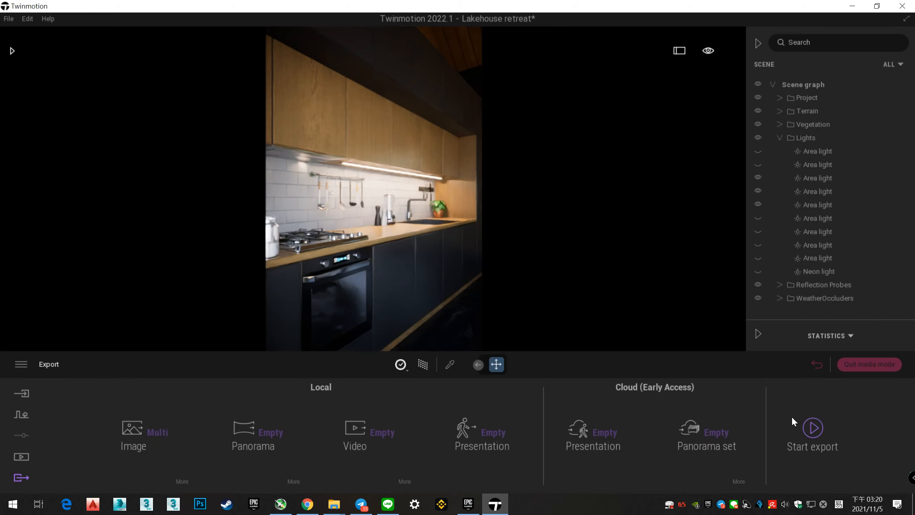
left_click(815, 425)
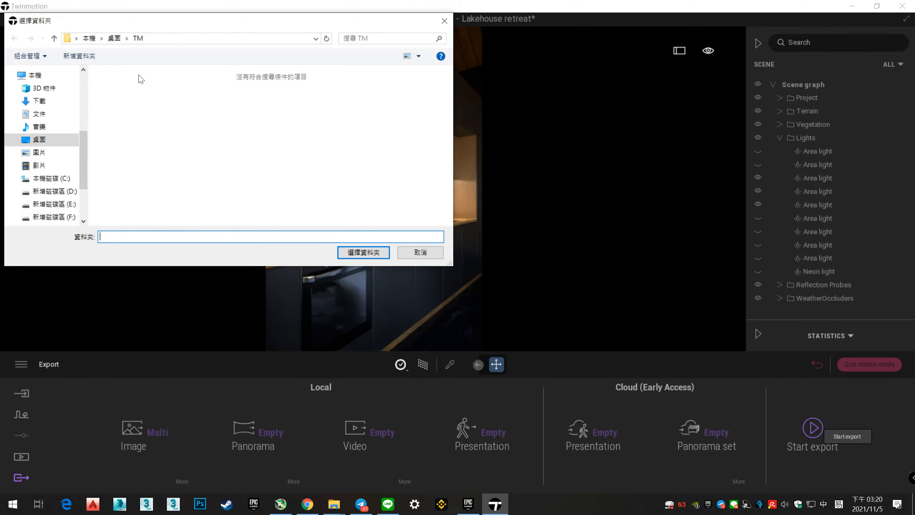
left_click(368, 253)
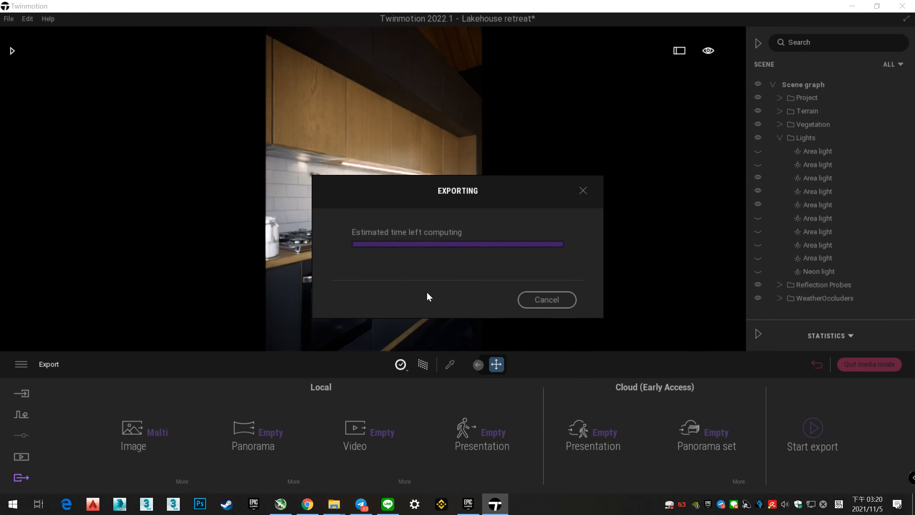
Check the graphics card's load in MSI Afterburner during the export, and inspect the exported ImagePT7.png up close
left_click(280, 504)
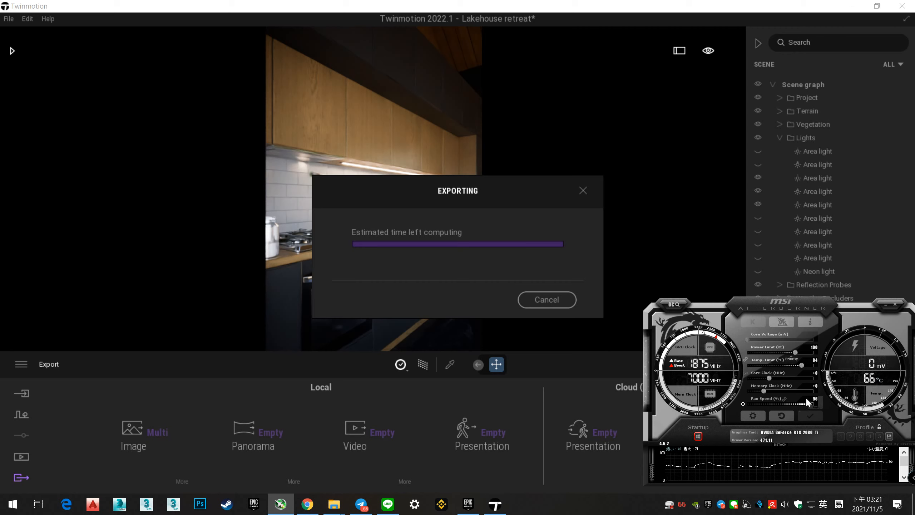
left_click_drag(793, 310, 773, 300)
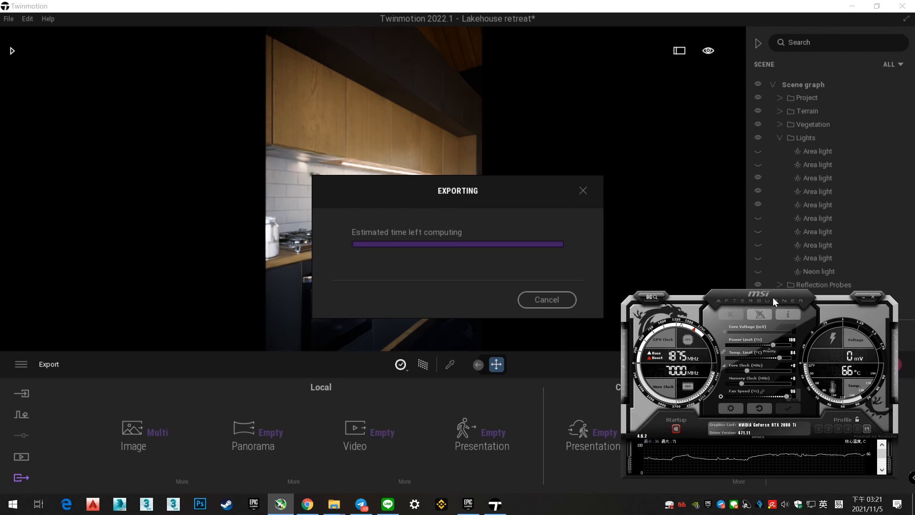
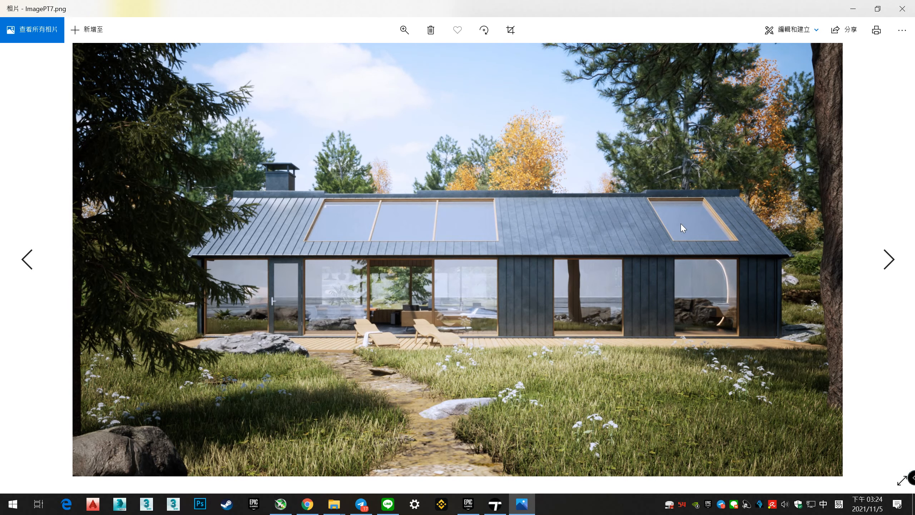
left_click(404, 32)
left_click_drag(404, 56, 373, 59)
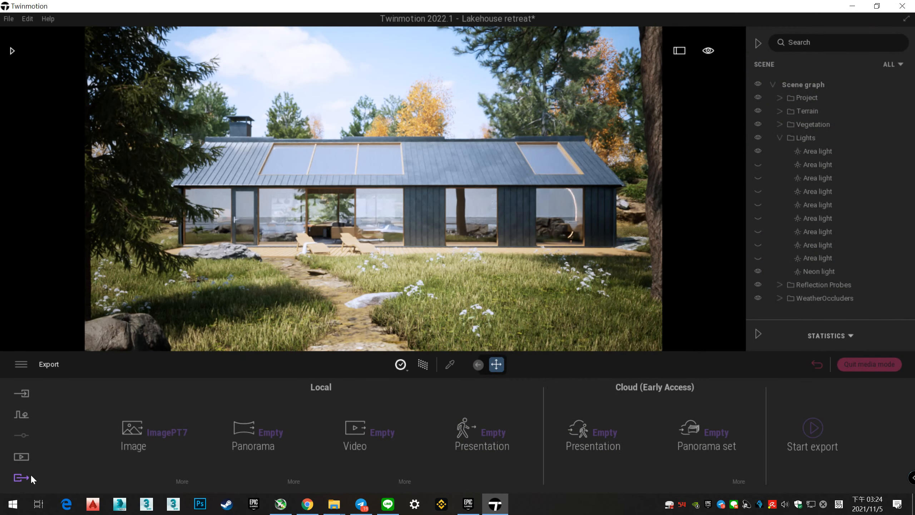
Turn the Denoiser off and set Aliasing filtering to 1 in the renderer settings of ImagePT7
left_click(22, 455)
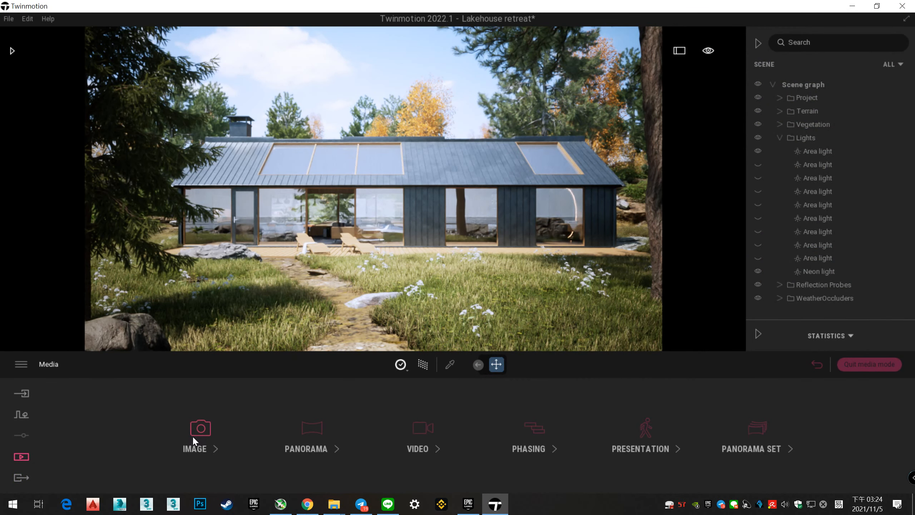
left_click(198, 435)
left_click(353, 486)
left_click(766, 439)
left_click(487, 433)
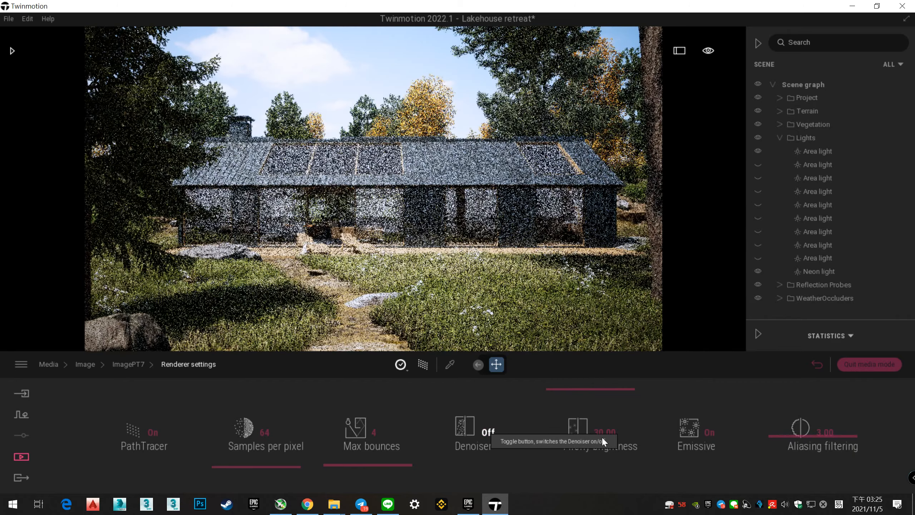
left_click(824, 431)
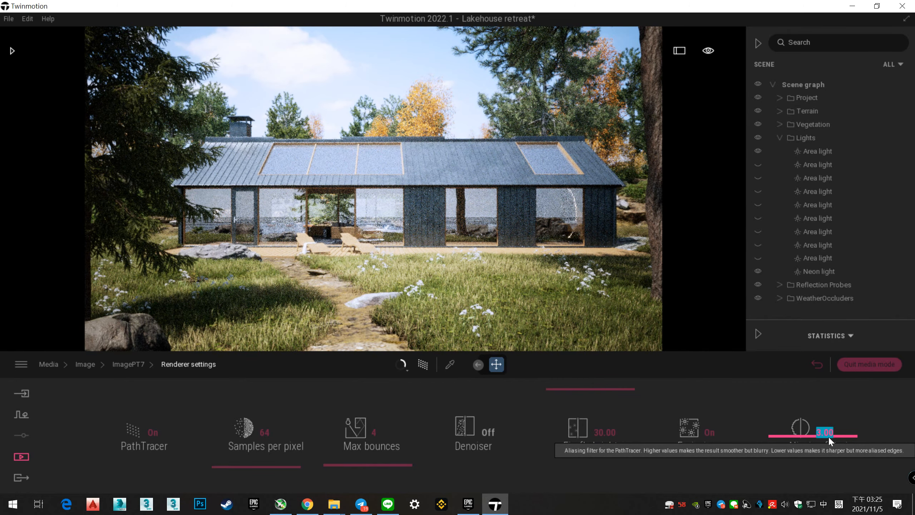
type("1")
key("Return")
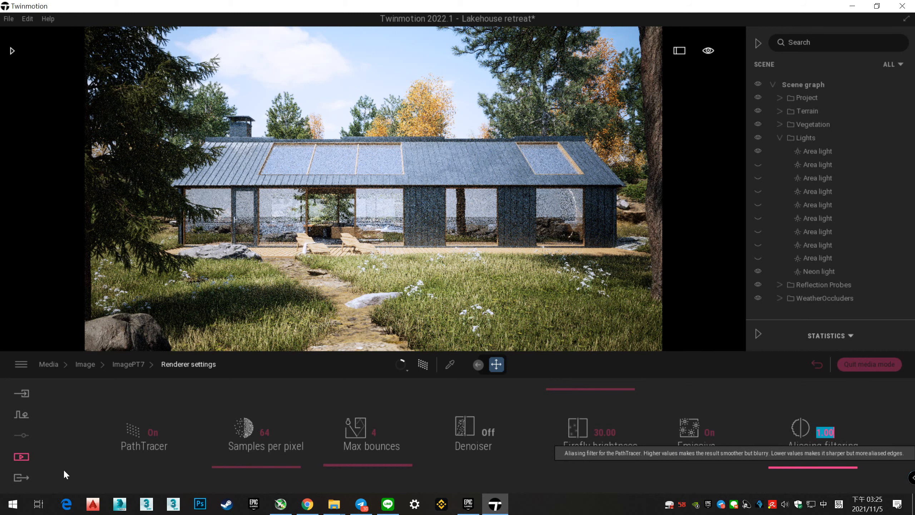
Export ImagePT7 as a local image into the TM folder on the desktop
left_click(20, 477)
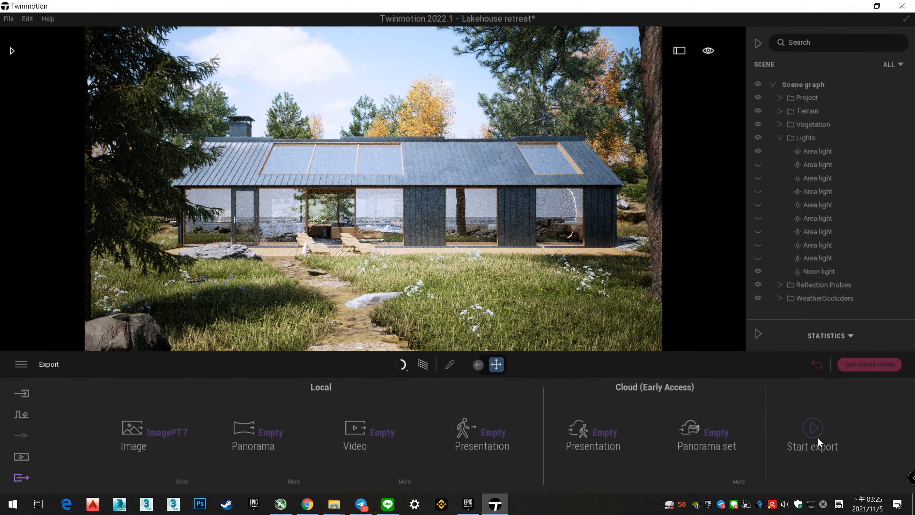
left_click(821, 427)
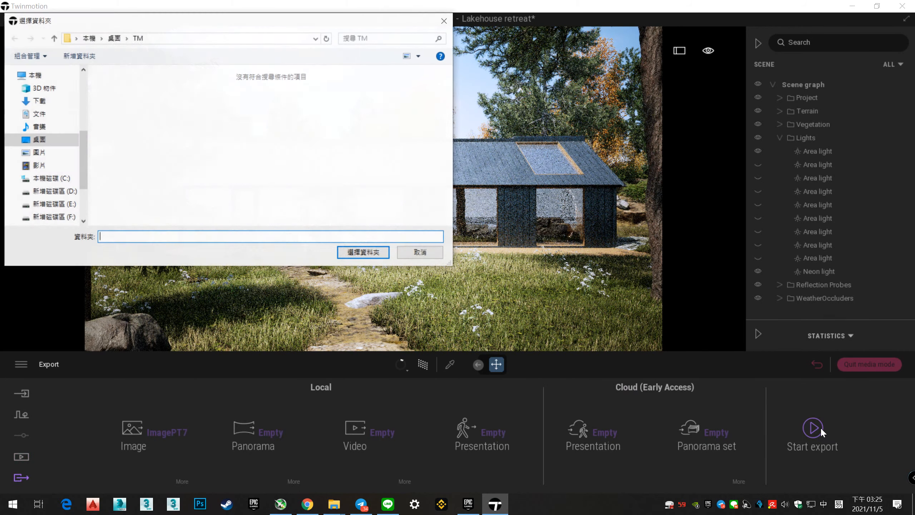
left_click(364, 256)
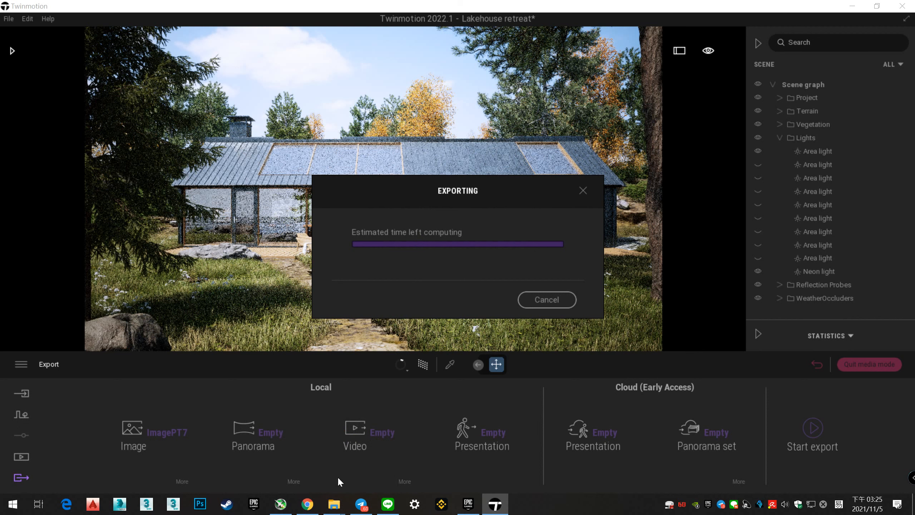
Check the graphics card in MSI Afterburner, and view the exported ImagePT7_001.png from the TM folder
left_click(287, 502)
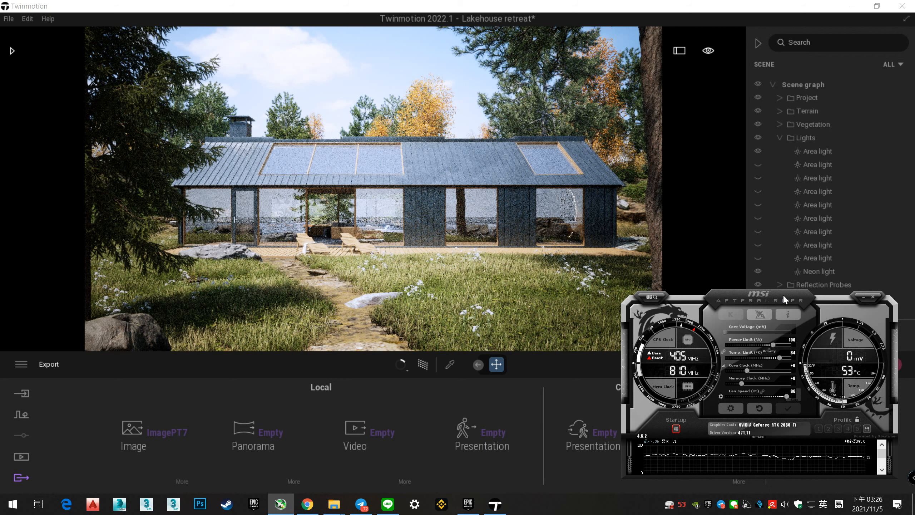
mouse_move(334, 504)
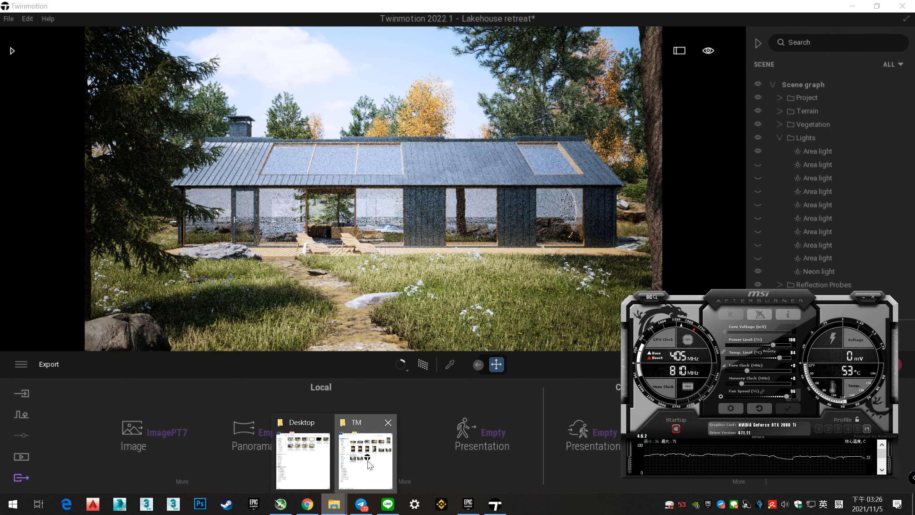
left_click(369, 465)
left_click(185, 231)
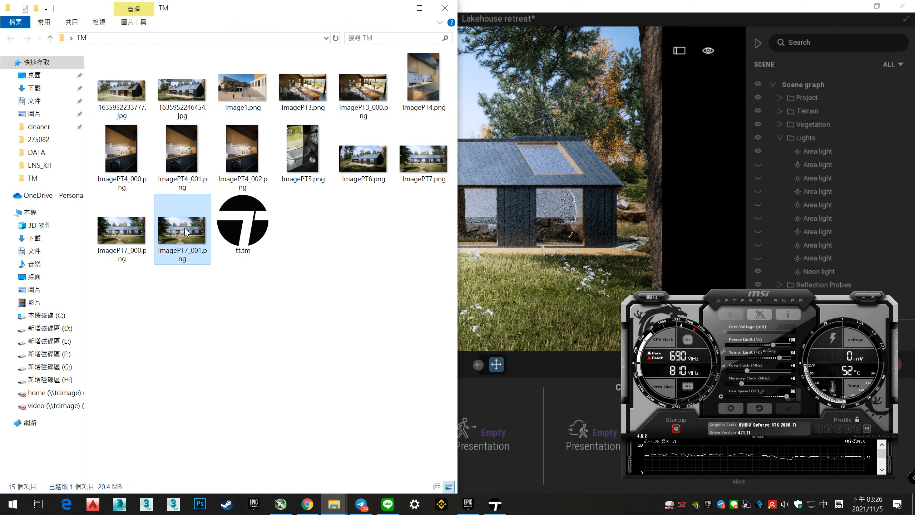
double_click(182, 230)
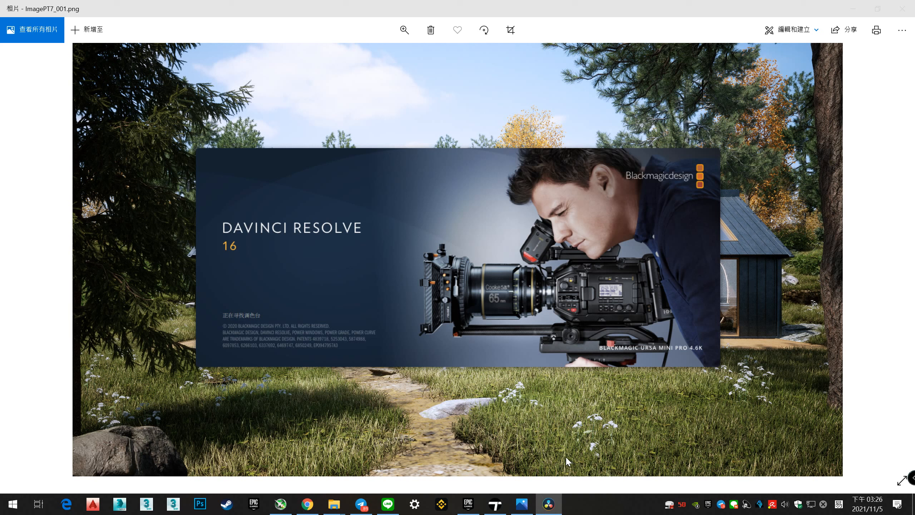
Switch to Twinmotion and compare the boat and lake water with the PathTracer on and off, near the boat and from farther out
left_click(495, 507)
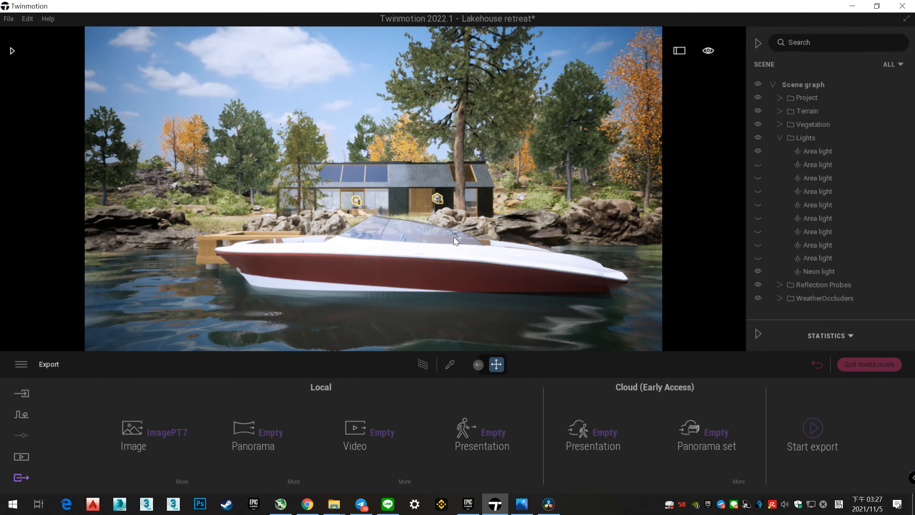
left_click(424, 365)
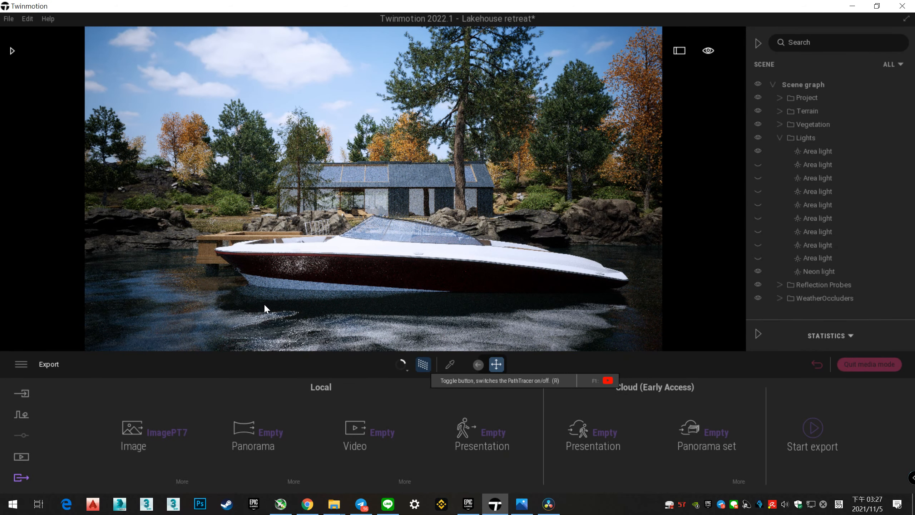
left_click(422, 367)
scroll(413, 255, "down", 10)
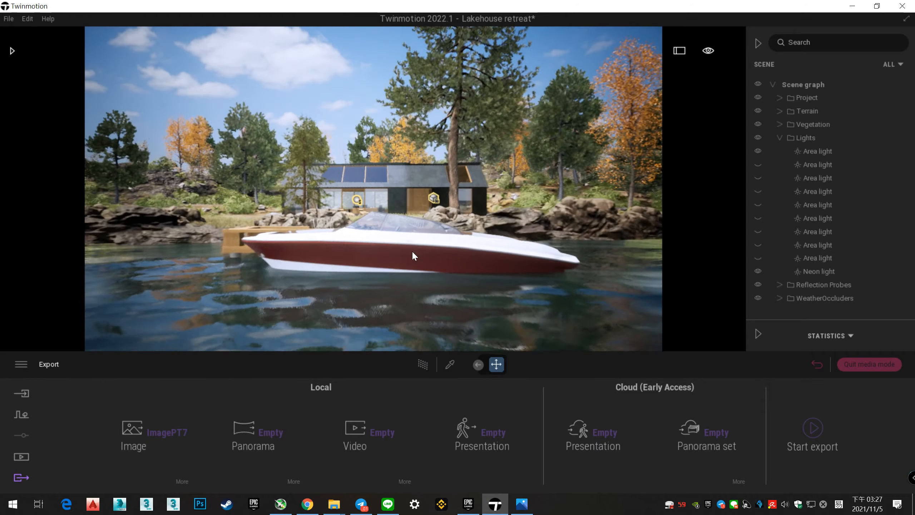
scroll(412, 253, "down", 4)
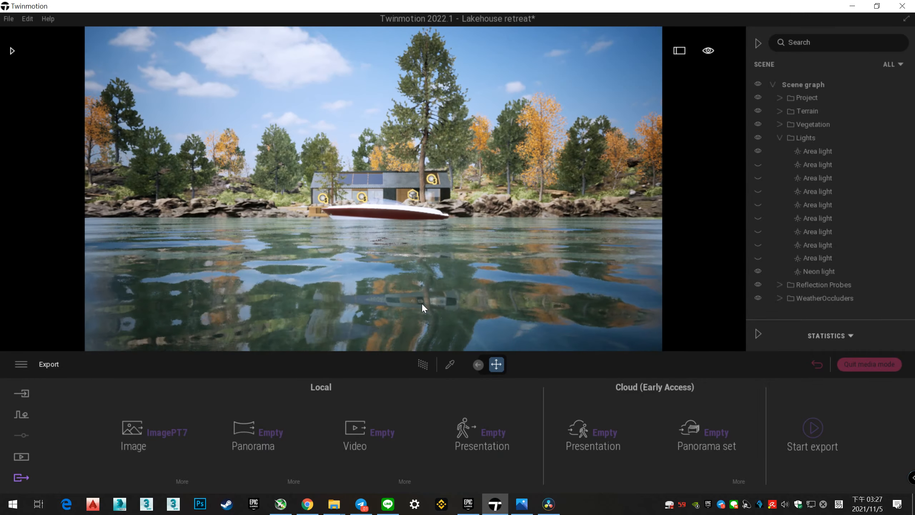
middle_click_drag(421, 302, 421, 282)
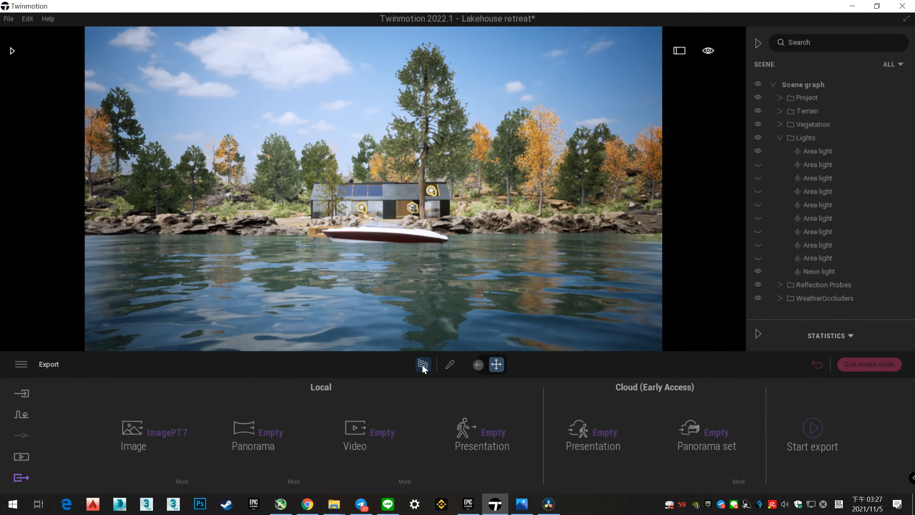
left_click(422, 364)
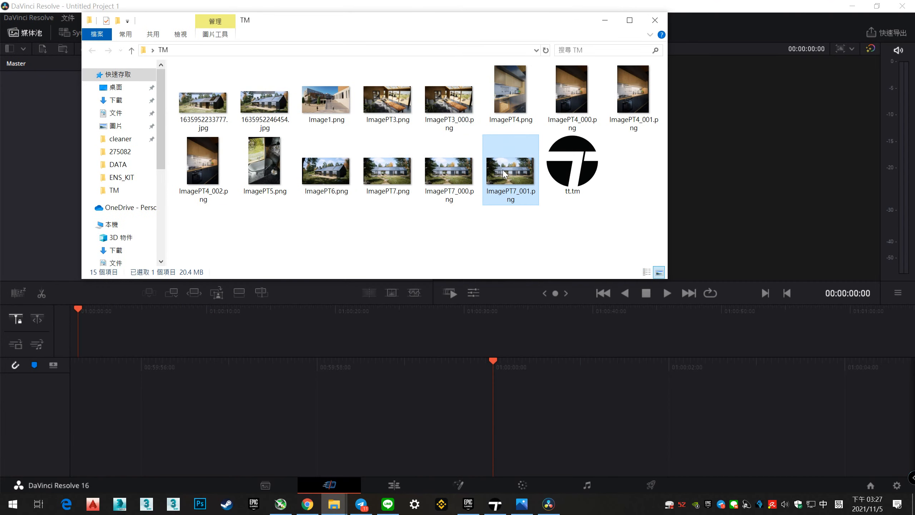
Import ImagePT7_001.png and ImagePT7_000.png from the TM folder into DaVinci Resolve, place ImagePT7_001.png on a new timeline, and show it in the Edit page
left_click_drag(494, 181, 21, 151)
left_click_drag(449, 169, 46, 172)
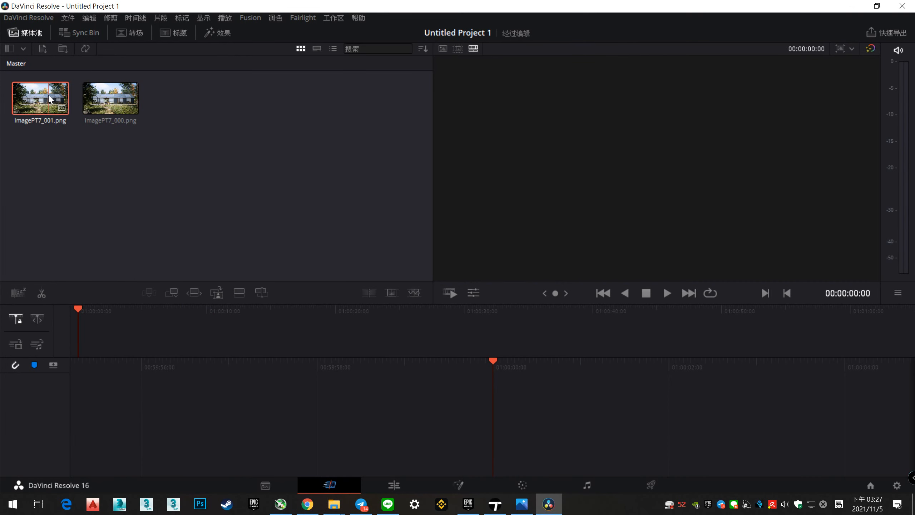
left_click_drag(295, 342, 293, 343)
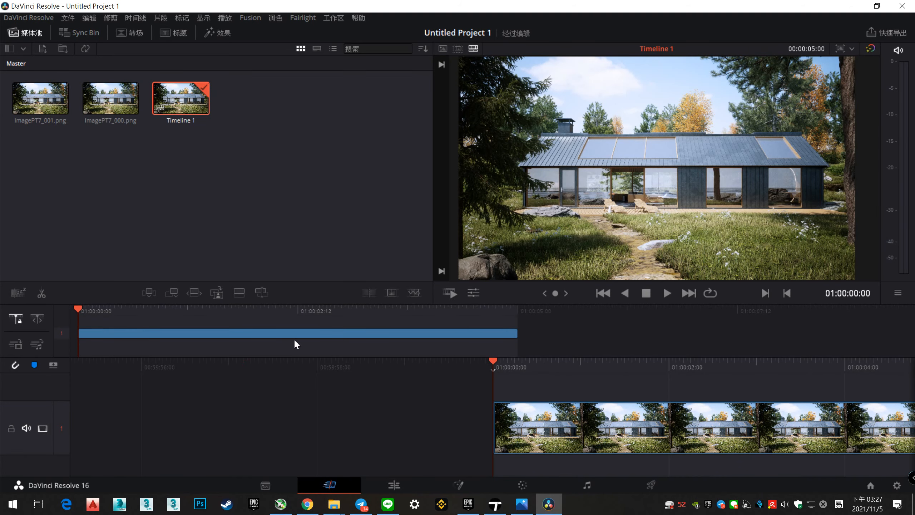
left_click(398, 488)
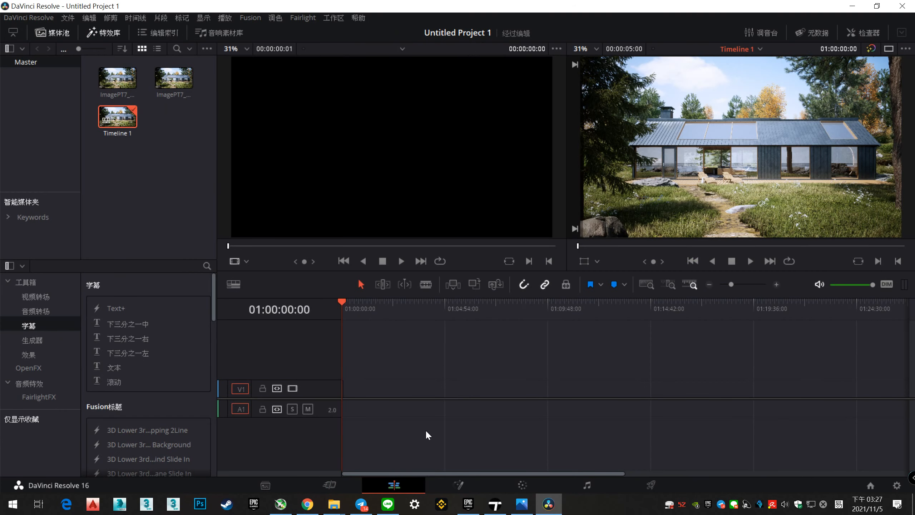